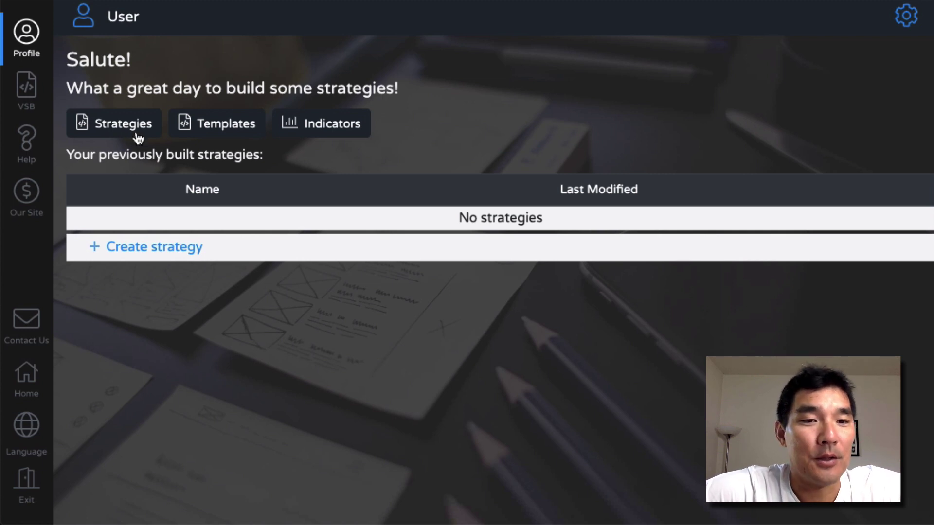
Create a new strategy named 'Test 1' from the Create strategy form
click(174, 249)
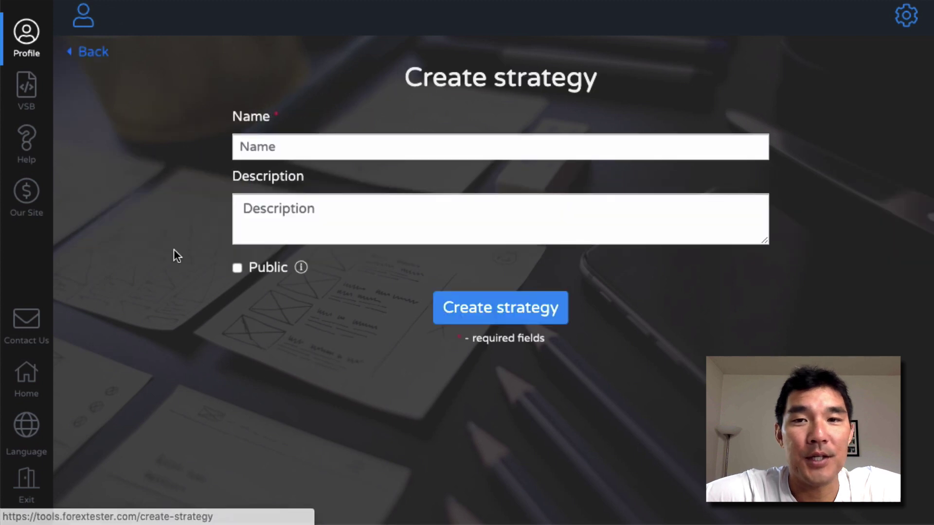
click(373, 144)
text(Test 1)
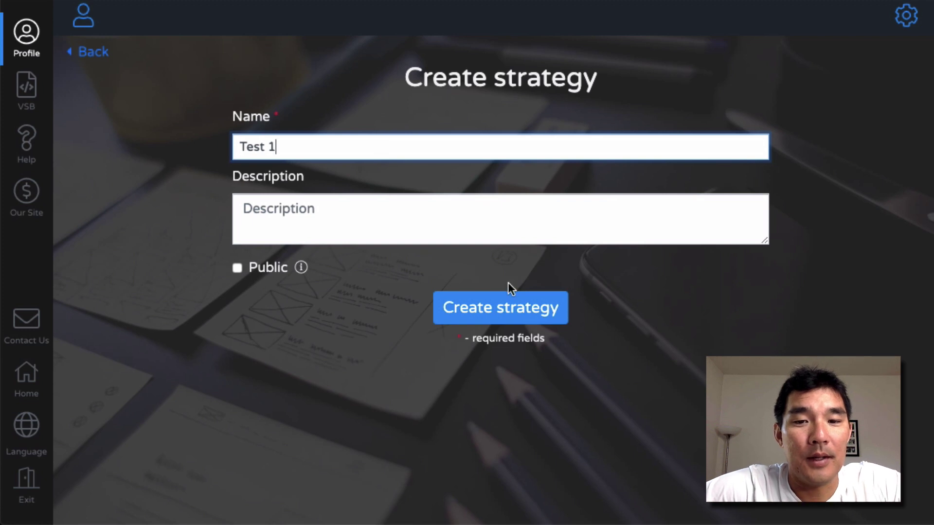
click(511, 315)
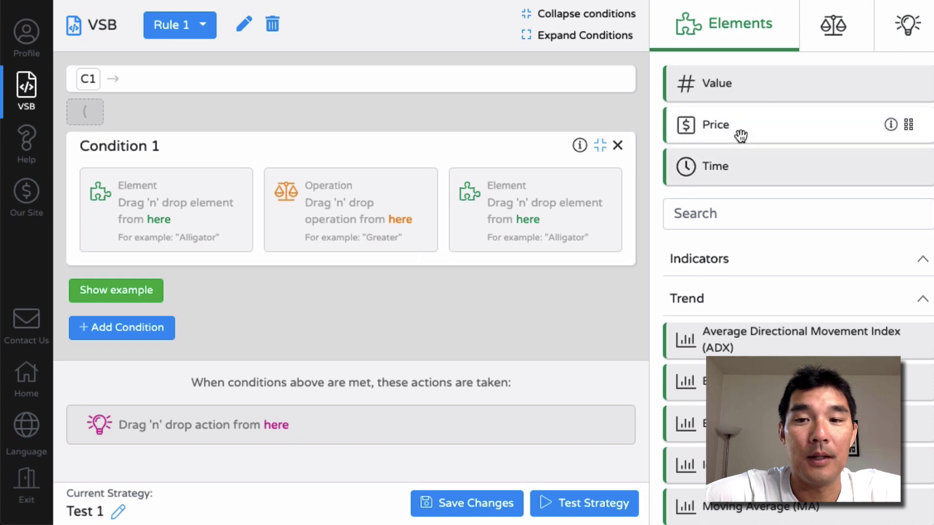
scroll(769, 192, down, 2)
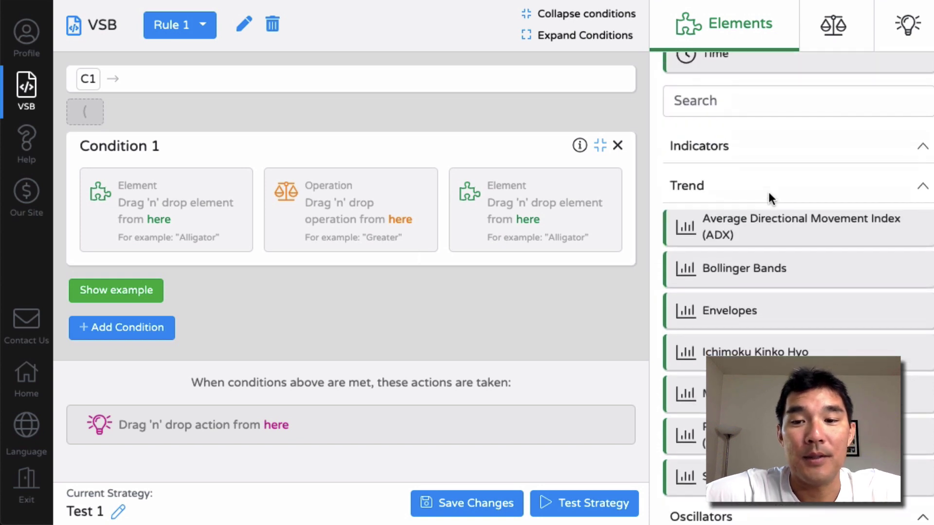
scroll(769, 191, down, 5)
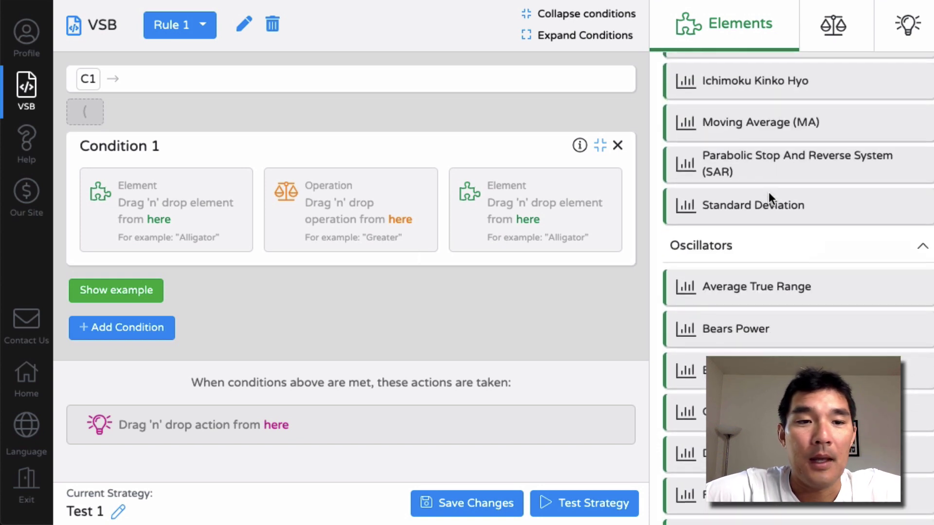
scroll(769, 197, up, 8)
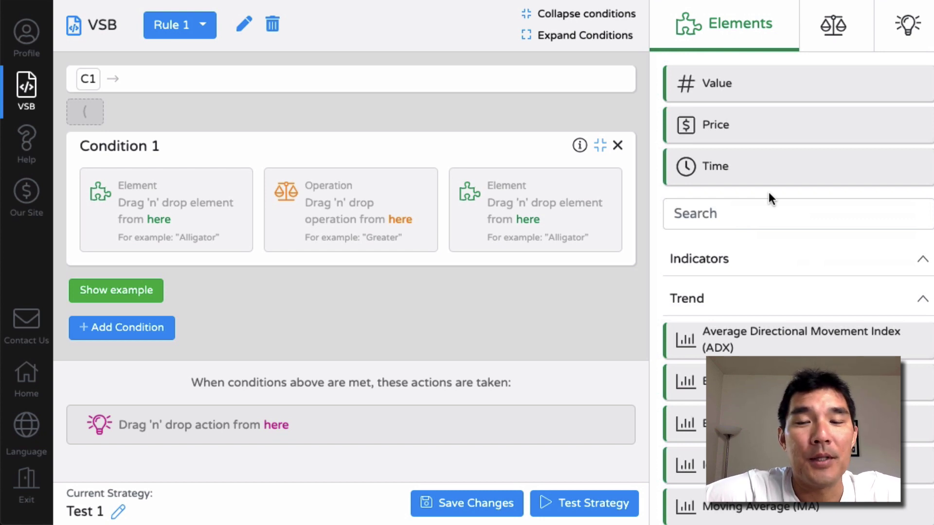
Fill Condition 1 with Price, the Greater operation, and Moving Average (MA)
mouse_move(752, 125)
drag(721, 126, 190, 204)
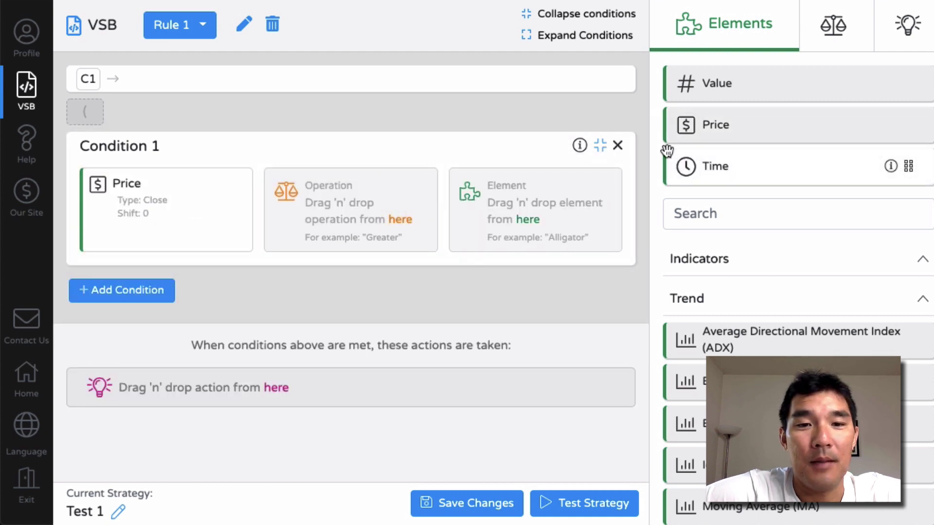
click(832, 30)
drag(728, 166, 350, 200)
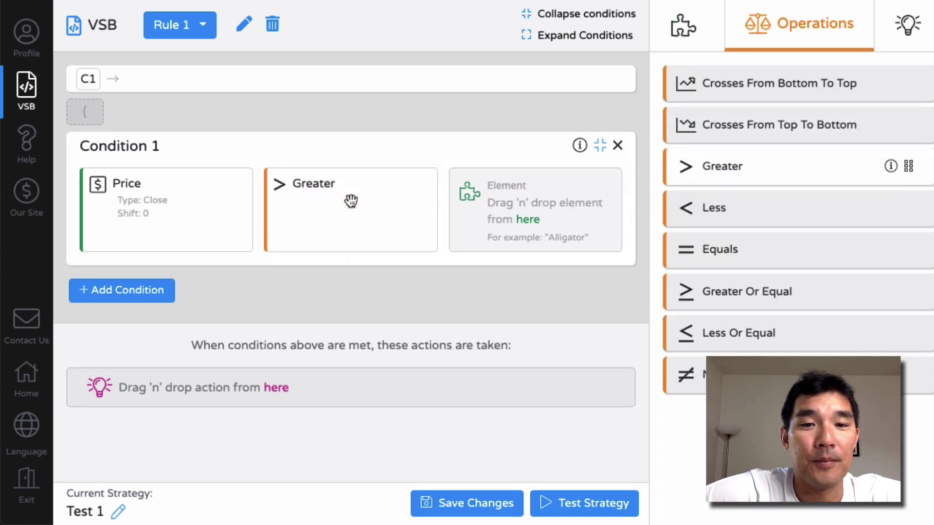
click(684, 32)
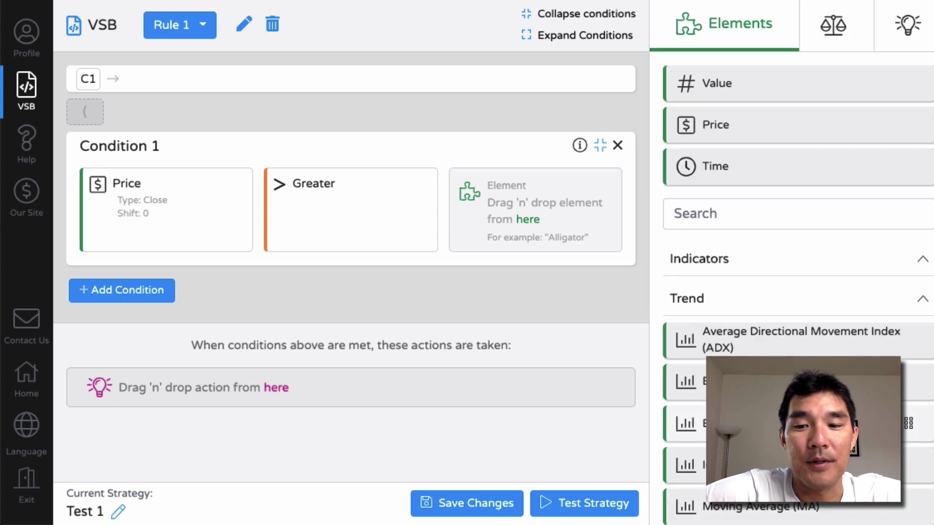
scroll(798, 277, down, 6)
scroll(779, 146, down, 1)
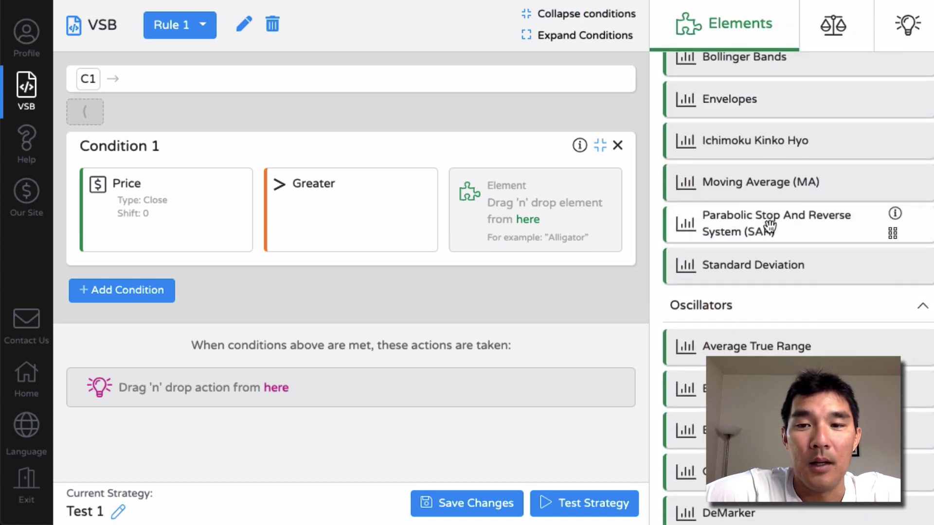
drag(706, 197, 550, 206)
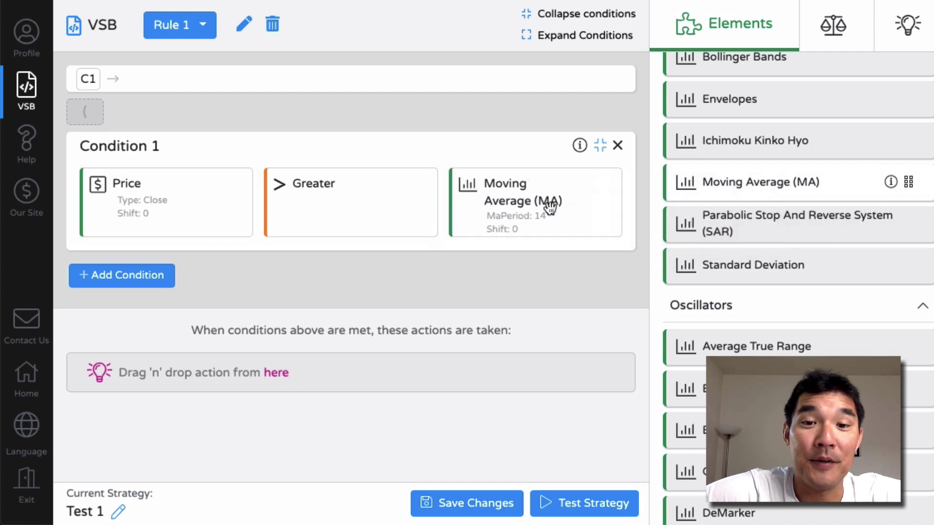
mouse_move(598, 217)
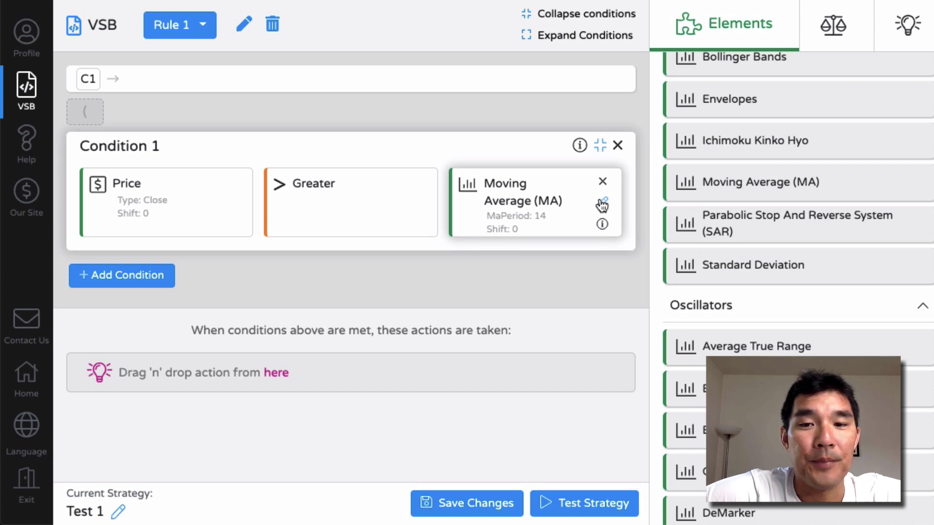
Change the moving average to period 50 with Exponential method and apply it
click(602, 203)
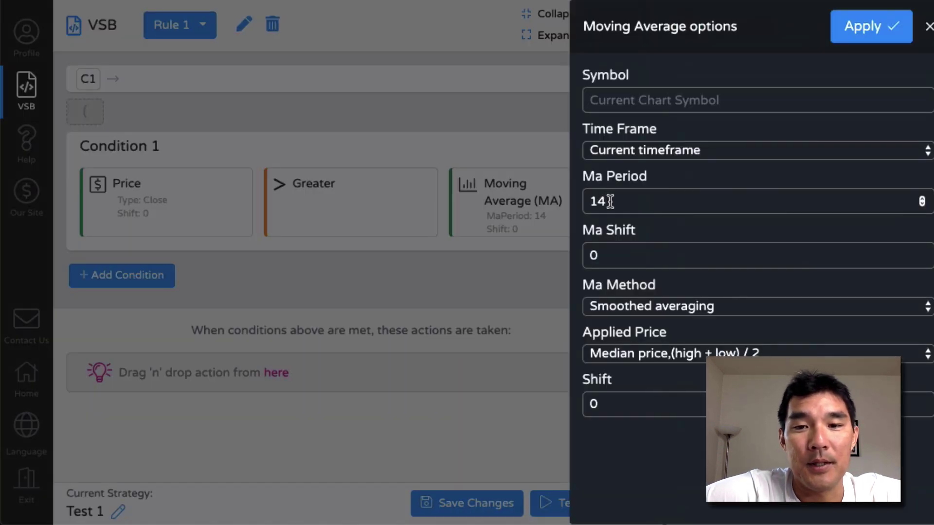
double_click(603, 201)
key(BackSpace)
text(50)
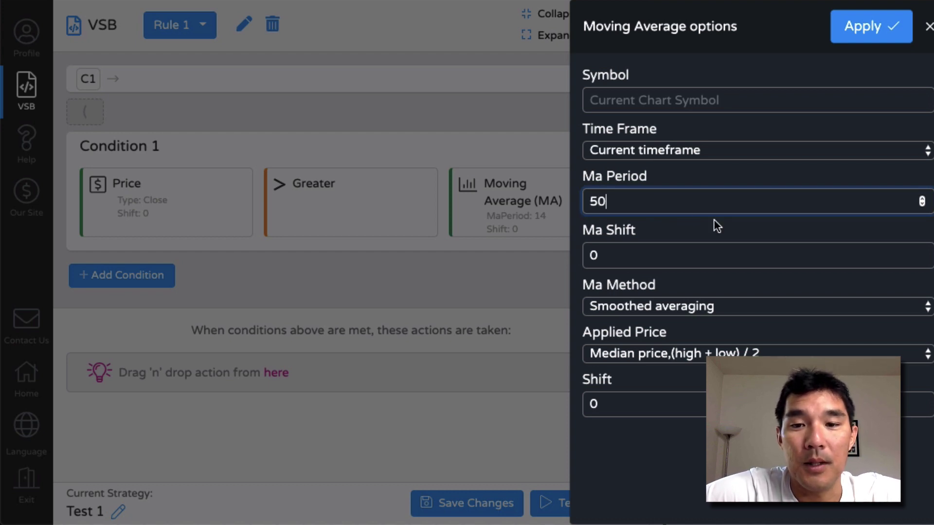
click(737, 311)
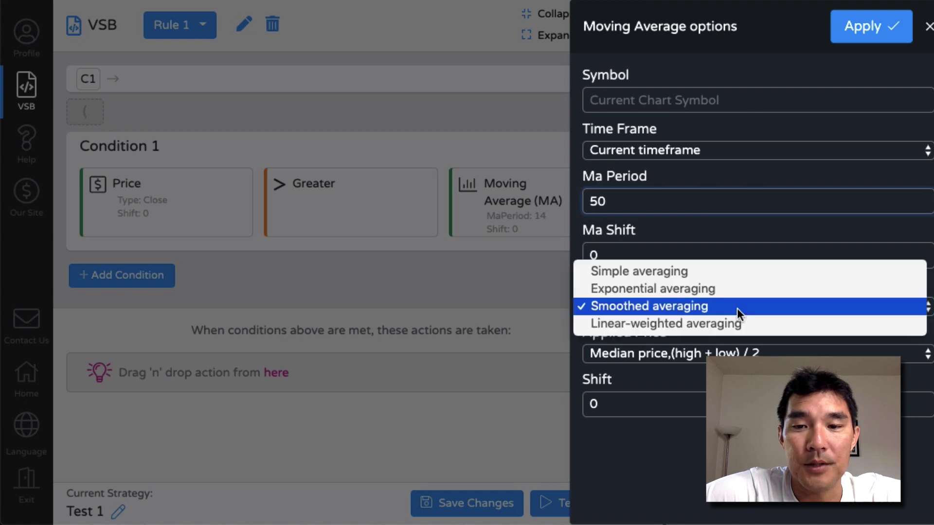
click(728, 289)
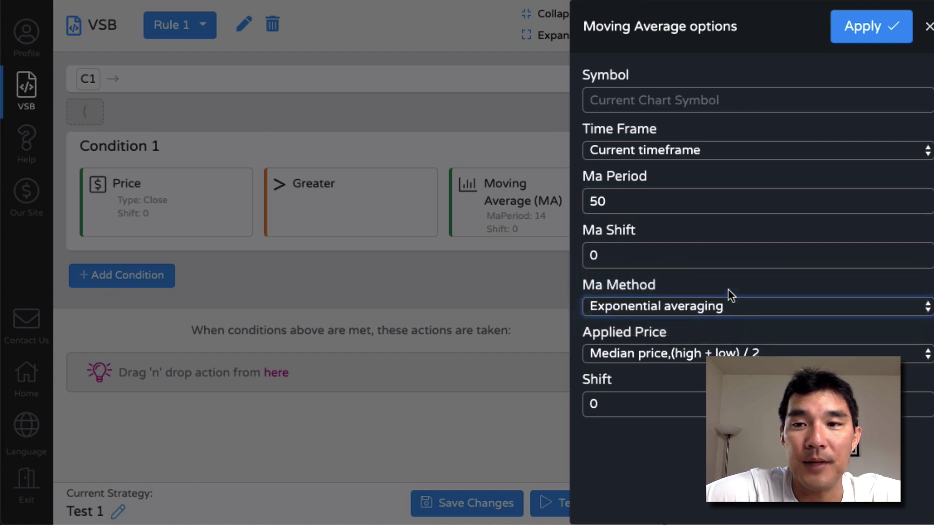
click(855, 38)
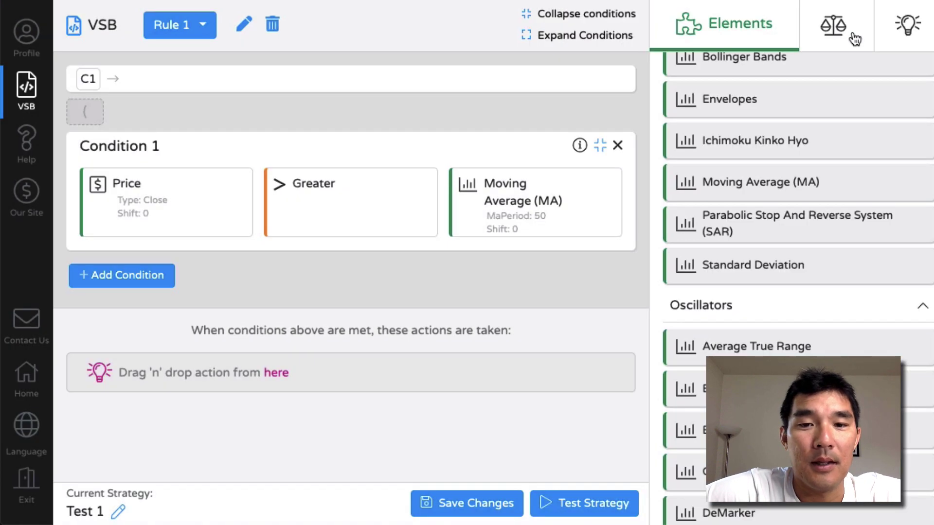
Add an Open Market Order action to Rule 1 from the Actions tab
mouse_move(524, 212)
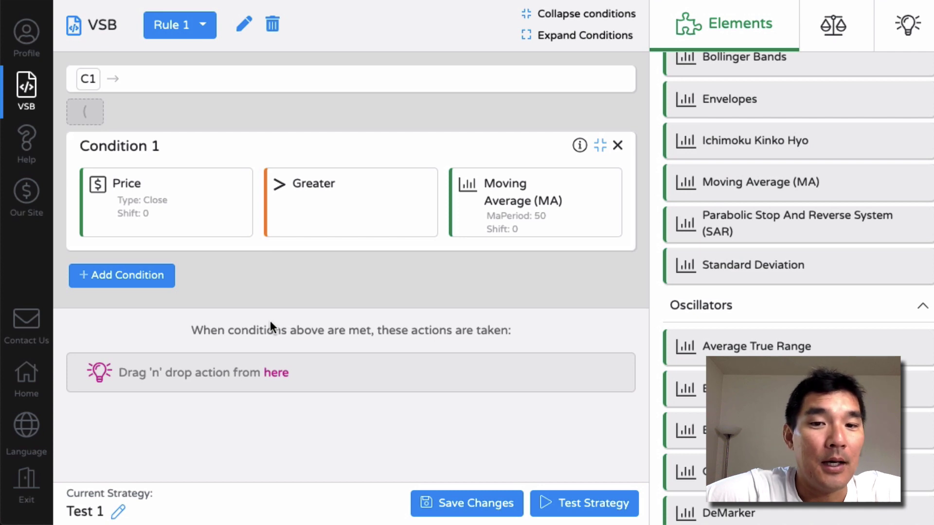
mouse_move(201, 219)
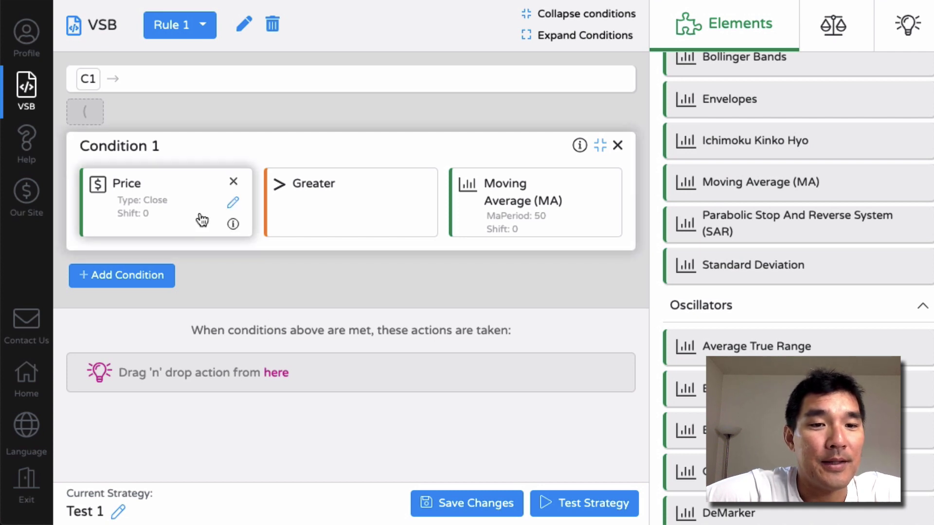
mouse_move(557, 217)
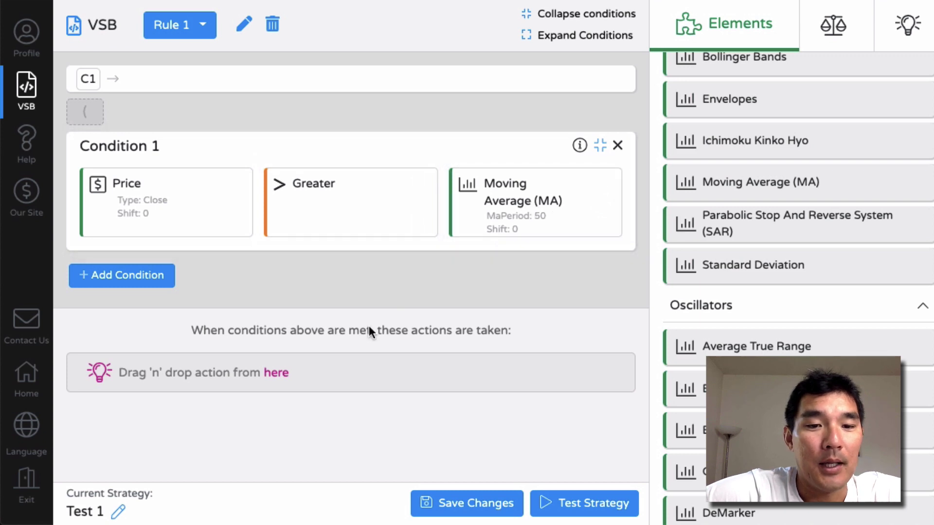
click(275, 373)
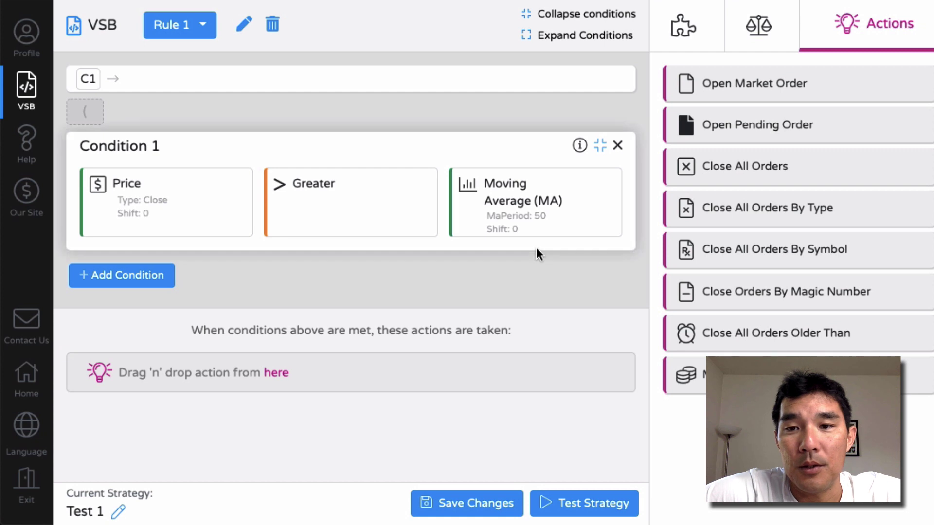
drag(745, 86, 427, 356)
Set the market order's volume to 0.5 lots
mouse_move(415, 384)
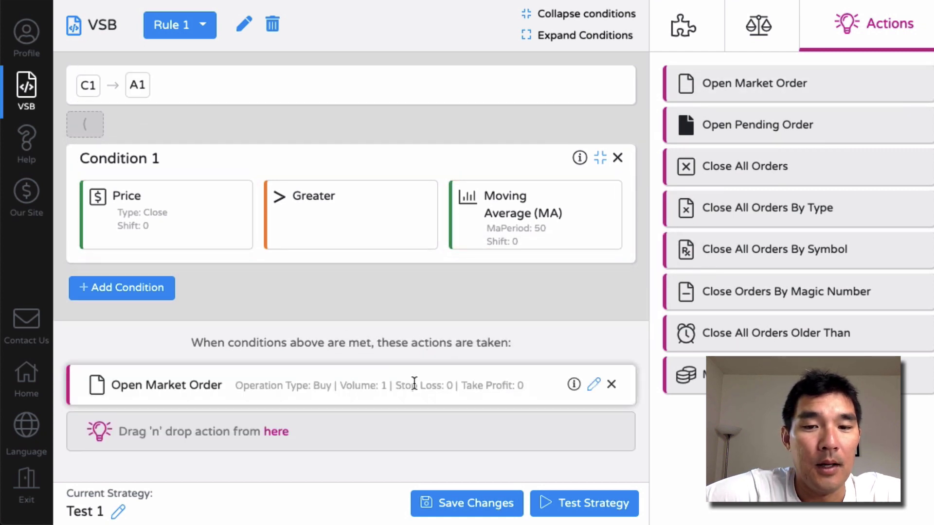
click(594, 385)
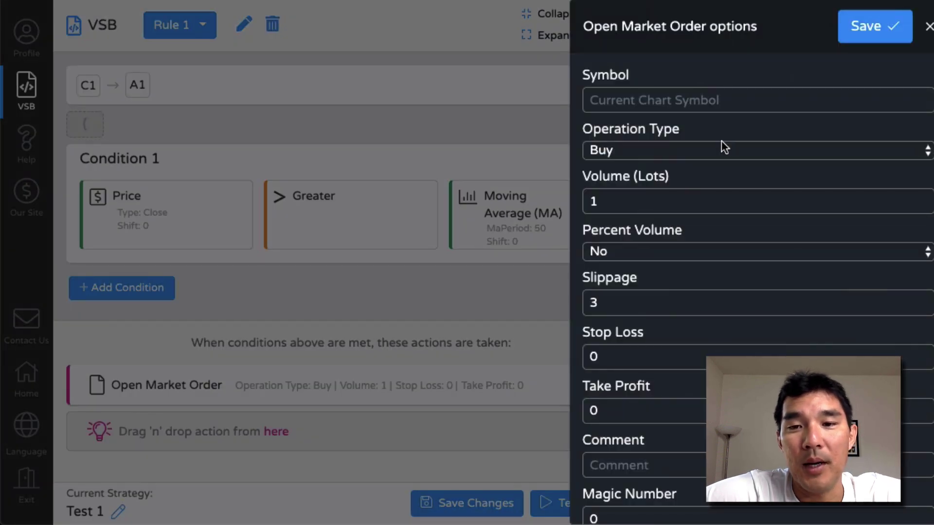
click(656, 197)
key(BackSpace)
text(0.5)
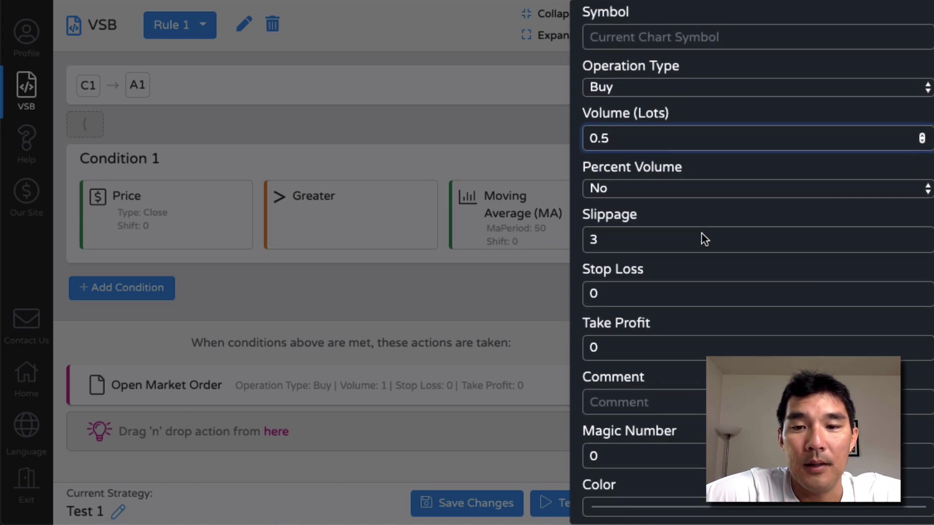
scroll(701, 240, down, 1)
scroll(702, 233, down, 1)
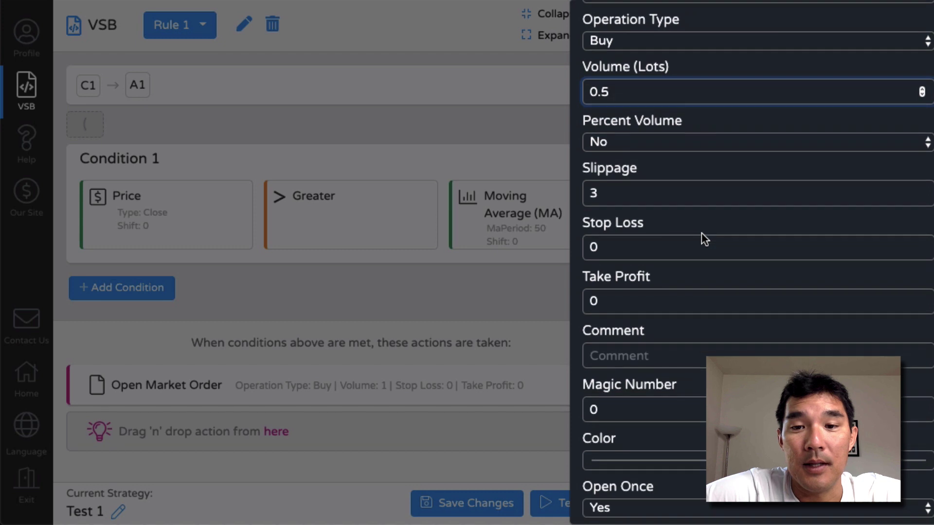
Set stop loss 25 and take profit 250, and save the order settings
click(623, 245)
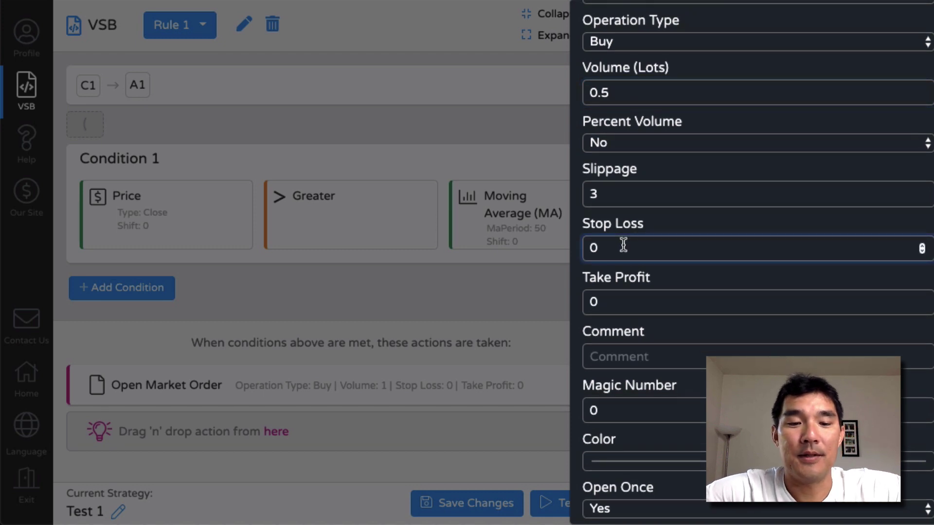
key(BackSpace)
text(25)
click(617, 302)
key(BackSpace)
text(250)
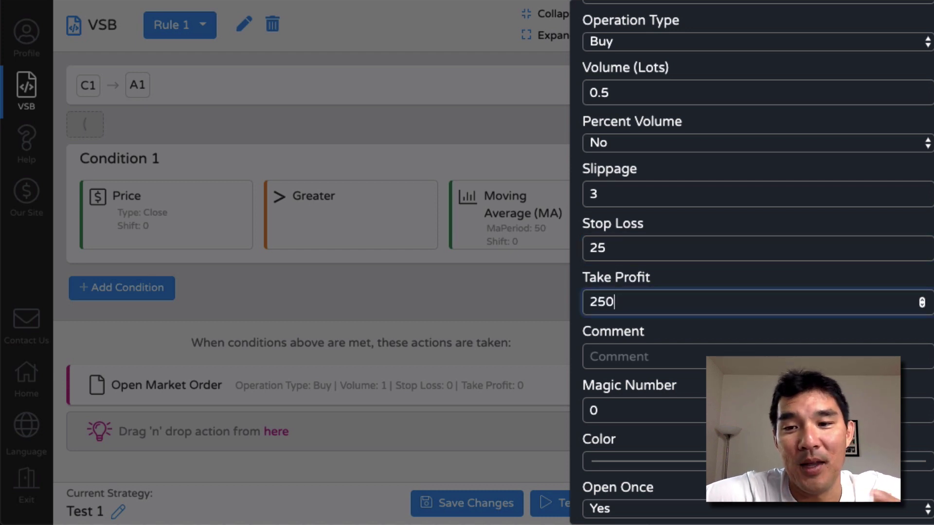
scroll(714, 301, down, 1)
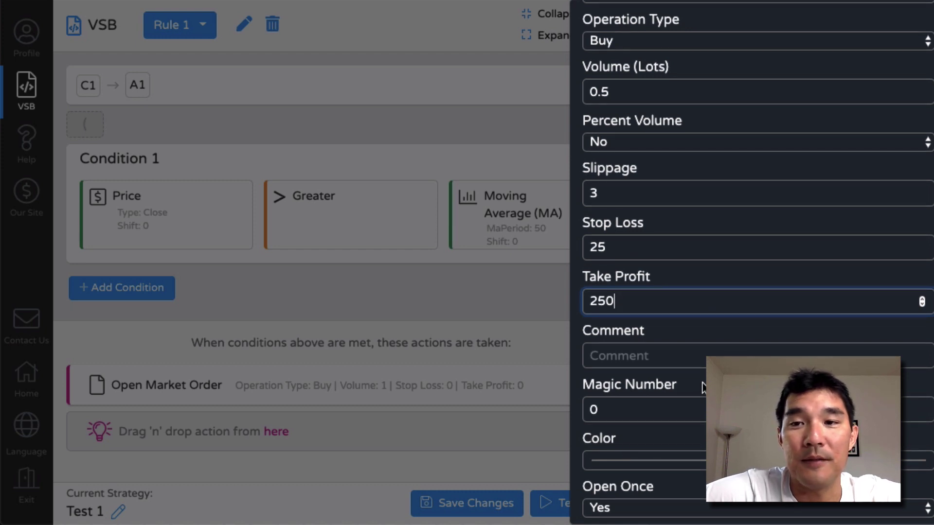
scroll(703, 388, up, 3)
click(877, 38)
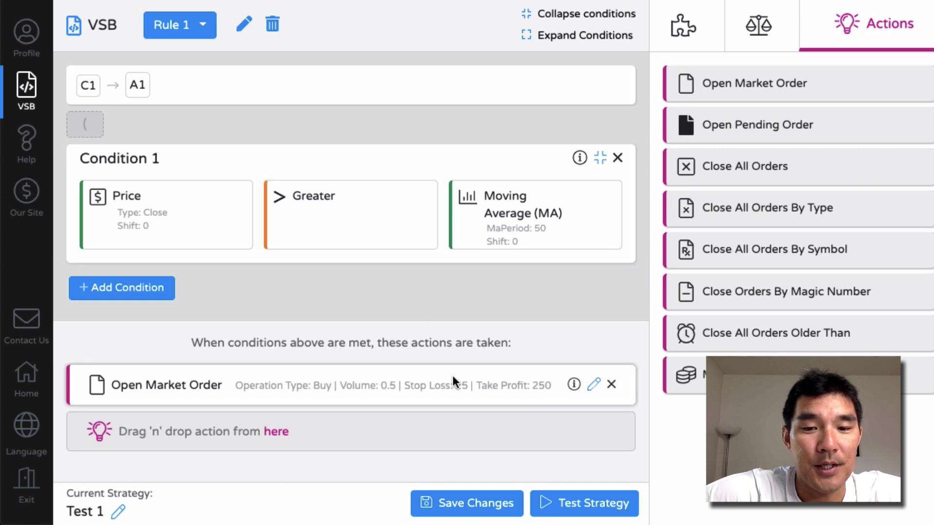
Save the strategy changes and show the Test Strategy download options
click(471, 511)
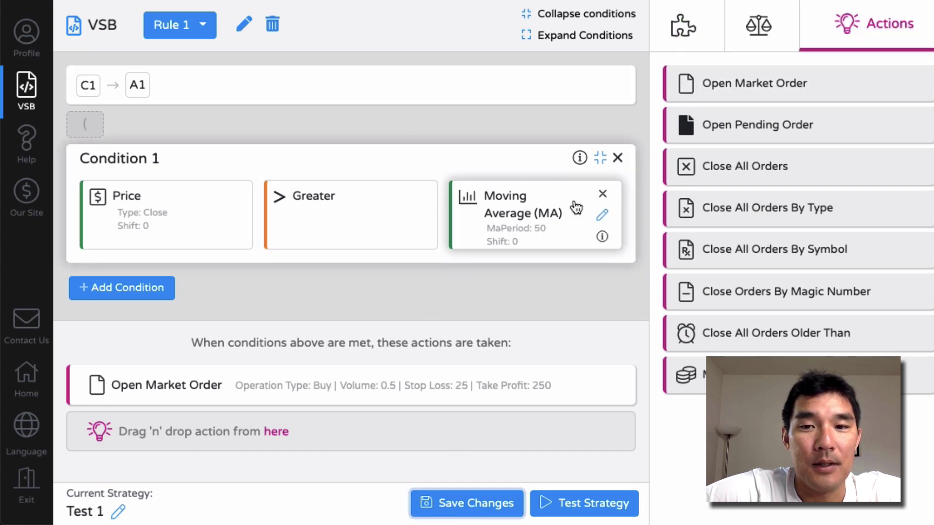
click(585, 506)
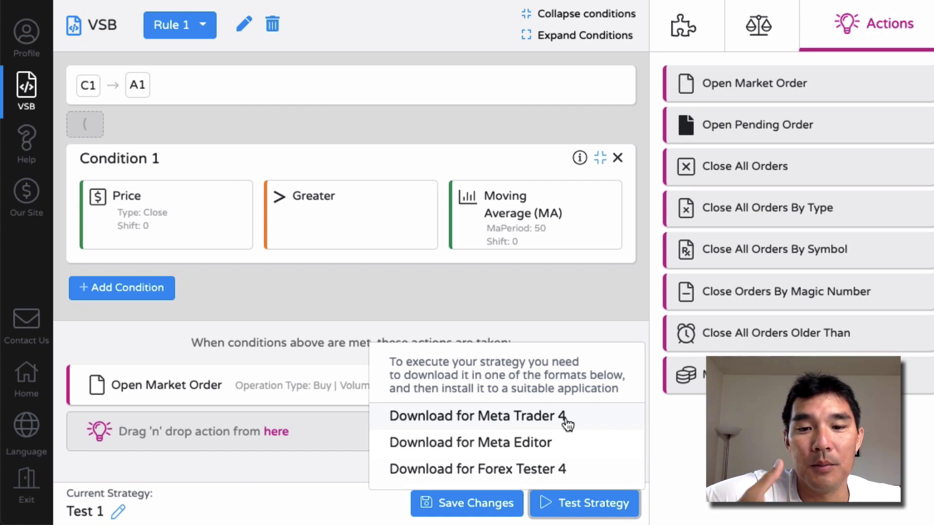
Download the Test 1 strategy for Forex Tester 4
click(557, 469)
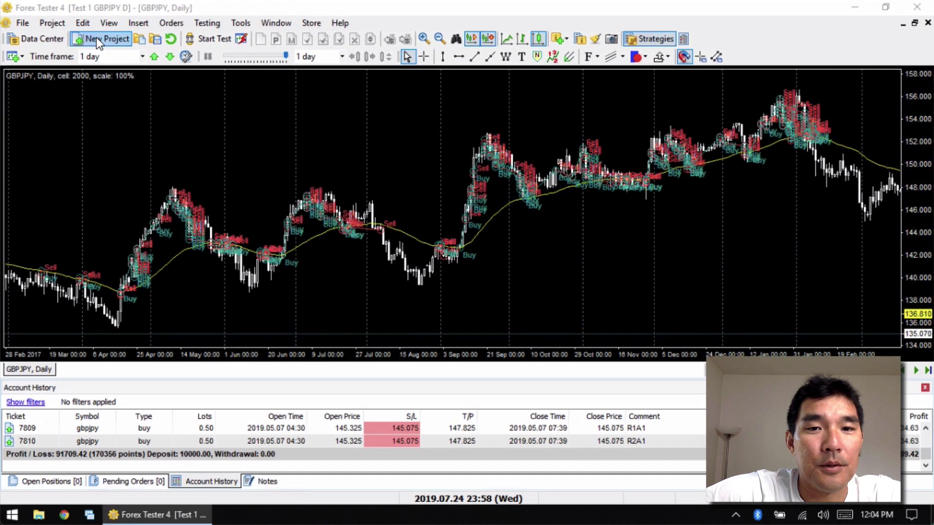
Start a new project named 'Test 2 GBPJPY D' with the 10000 deposit
click(96, 37)
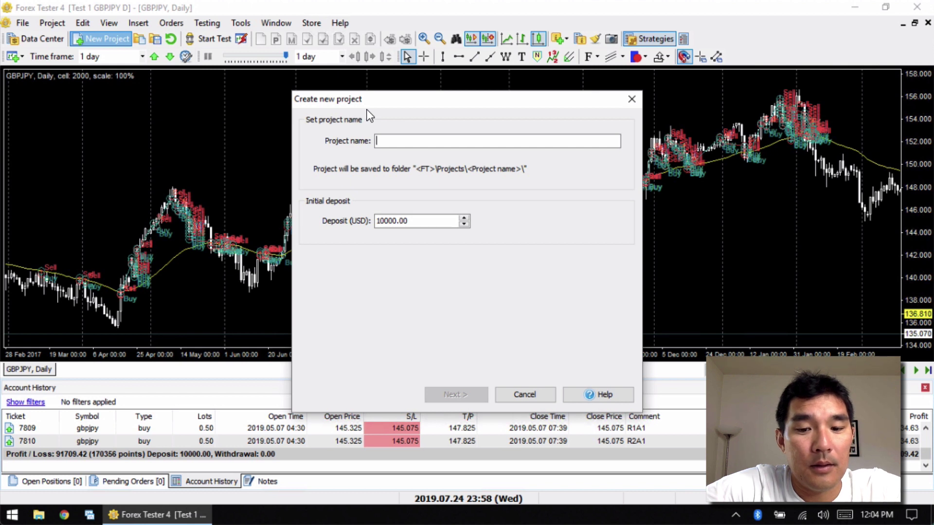
text(Test 2)
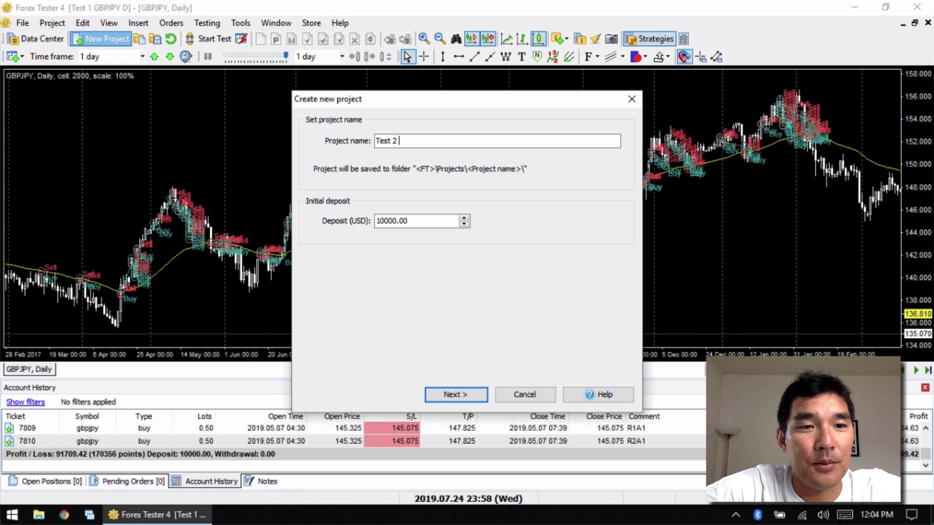
text( GBPJP)
key(BackSpace)
key(BackSpace)
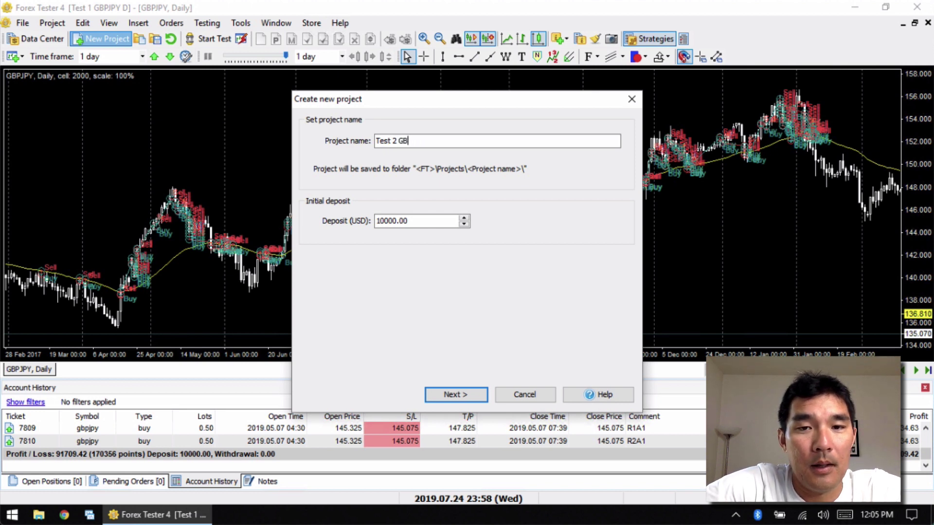
text(JPY D)
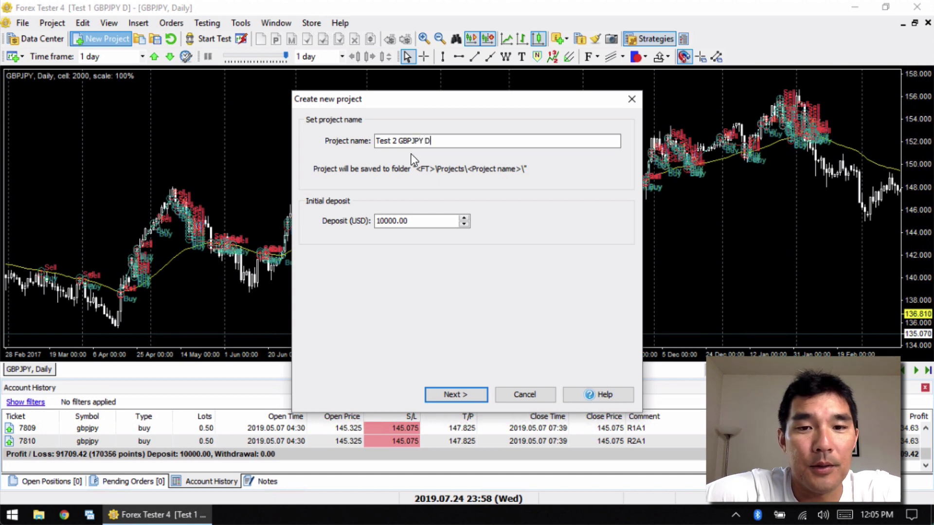
click(451, 389)
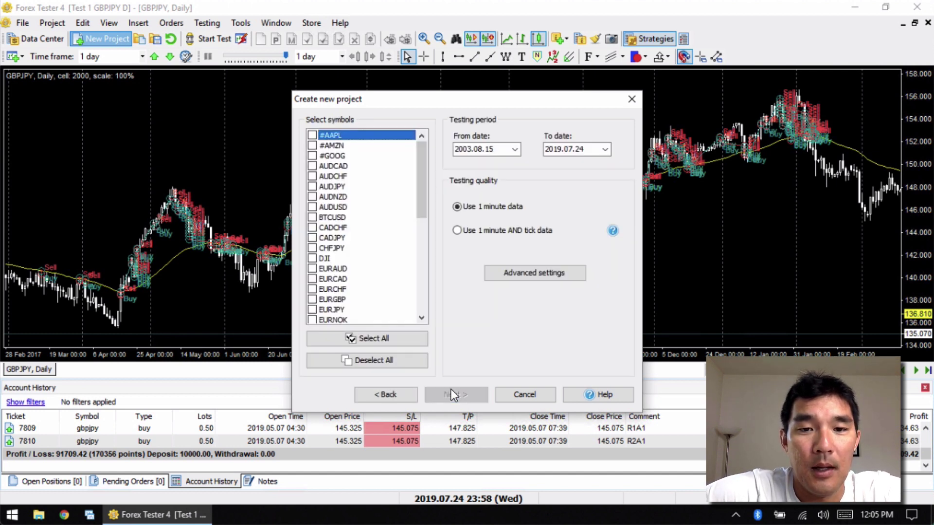
Select GBPJPY as the project symbol and create the project
drag(420, 202, 384, 291)
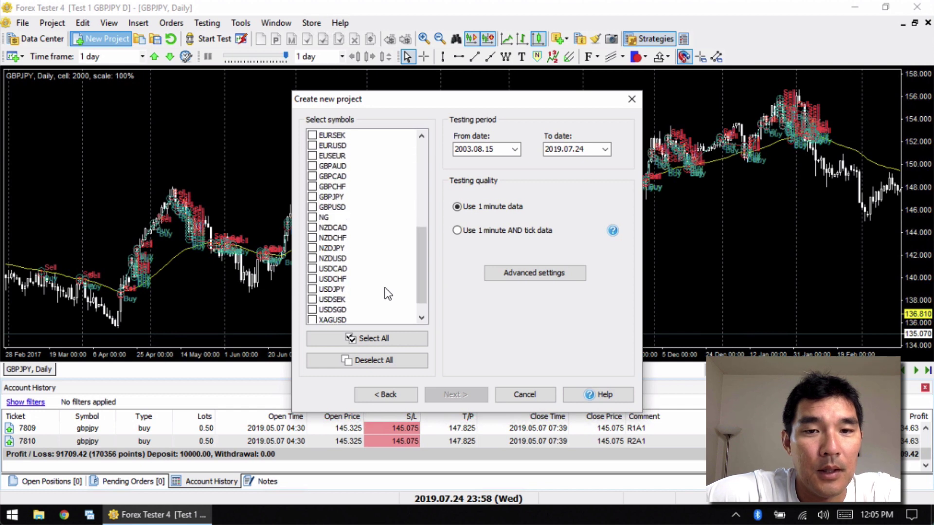
click(313, 197)
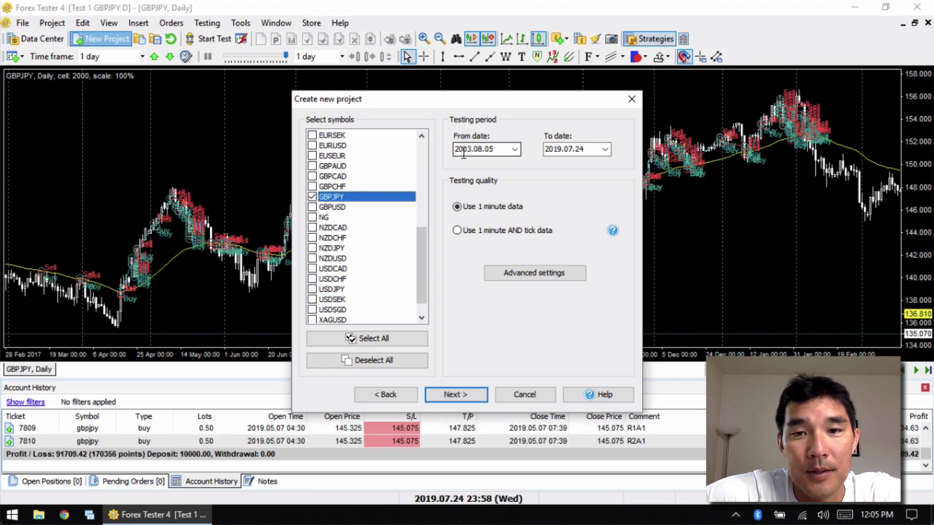
click(466, 394)
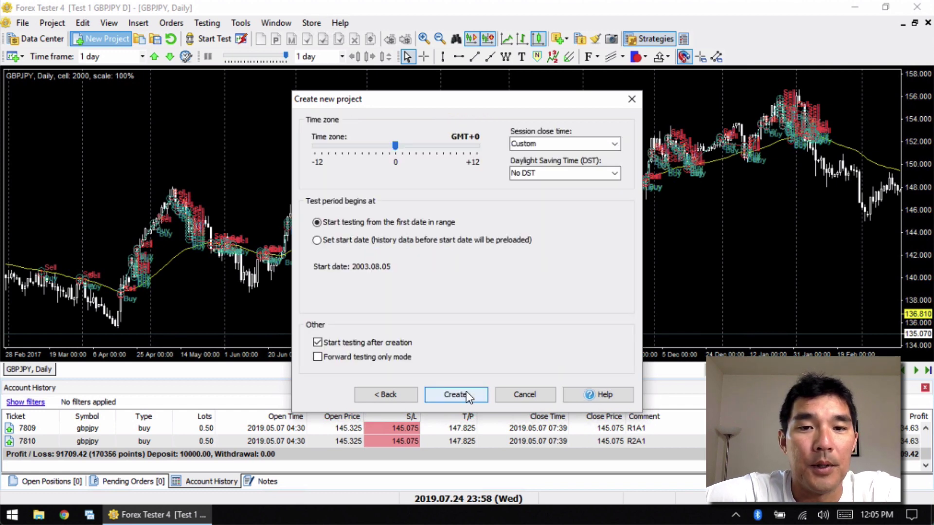
click(466, 394)
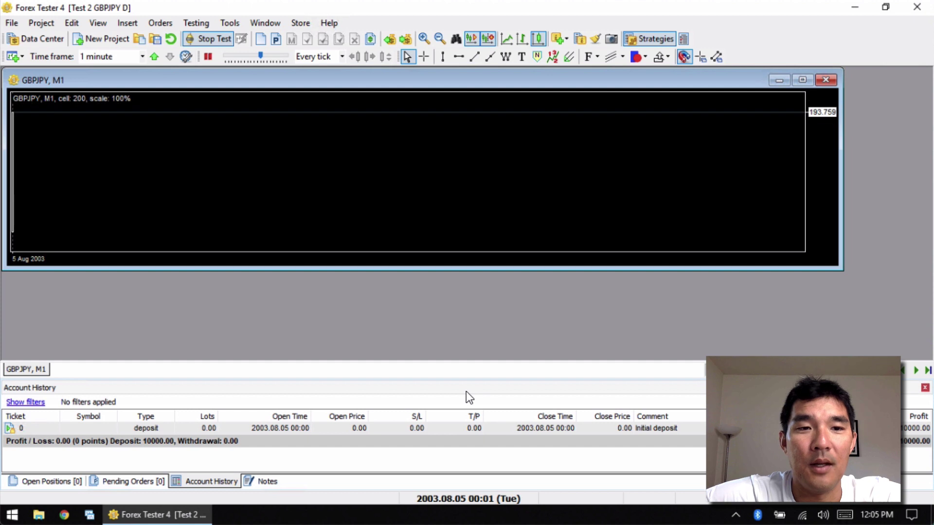
Maximize the chart, pause the test, and disable the 50EMA Simple Buy Sell strategy
double_click(396, 81)
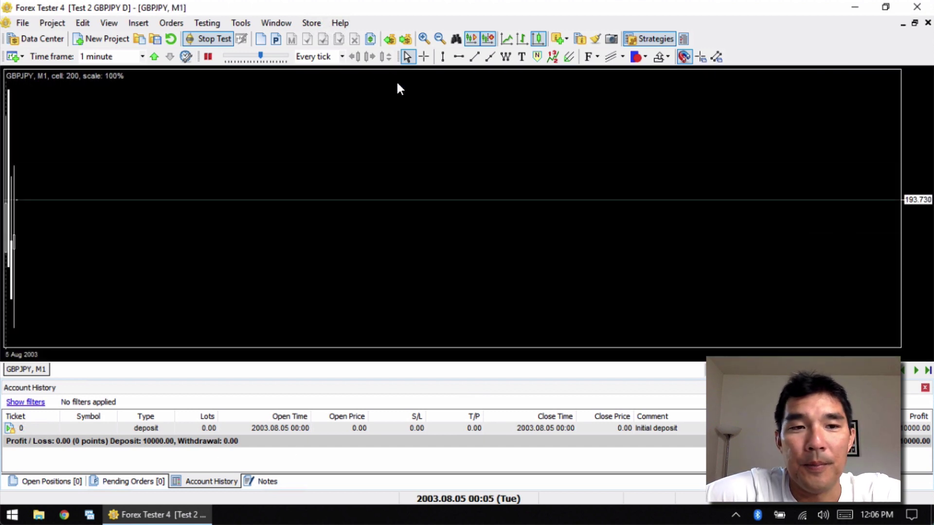
click(209, 55)
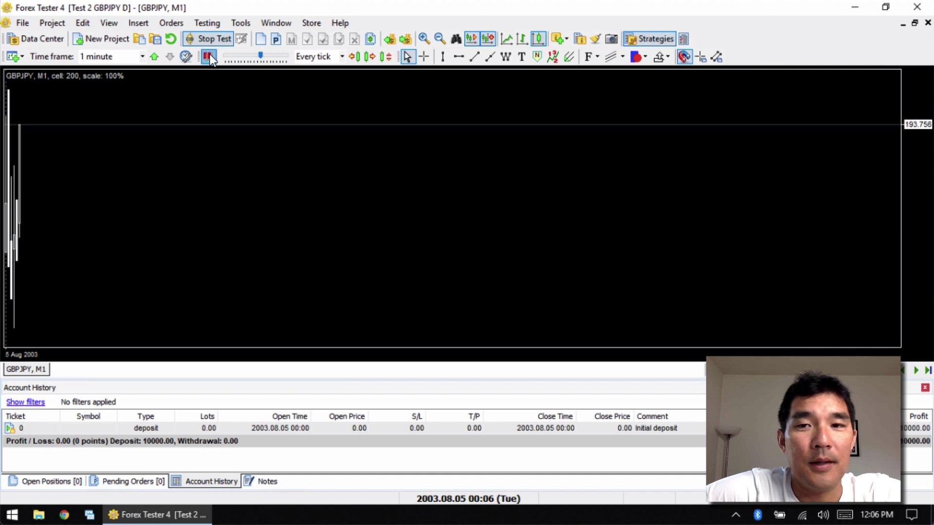
click(686, 37)
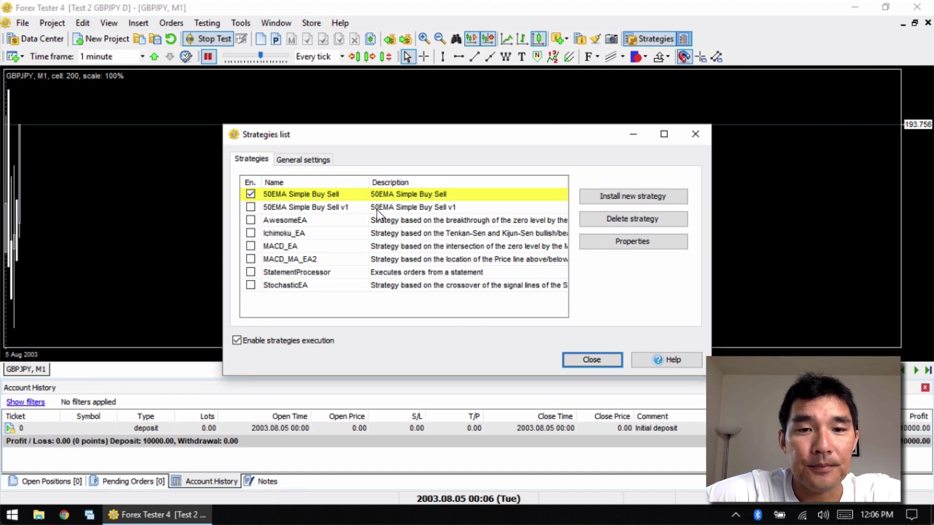
click(250, 194)
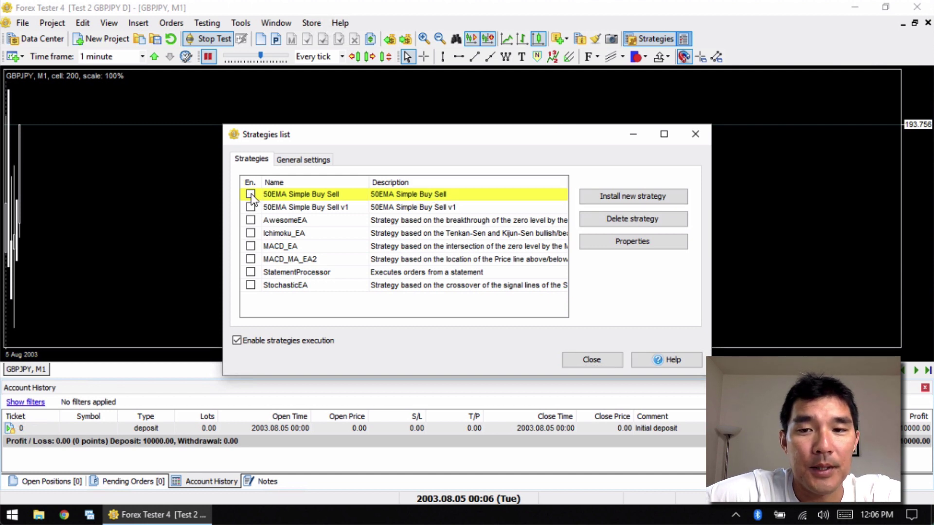
Install and enable the Test 1.dll strategy, then open its properties
click(632, 199)
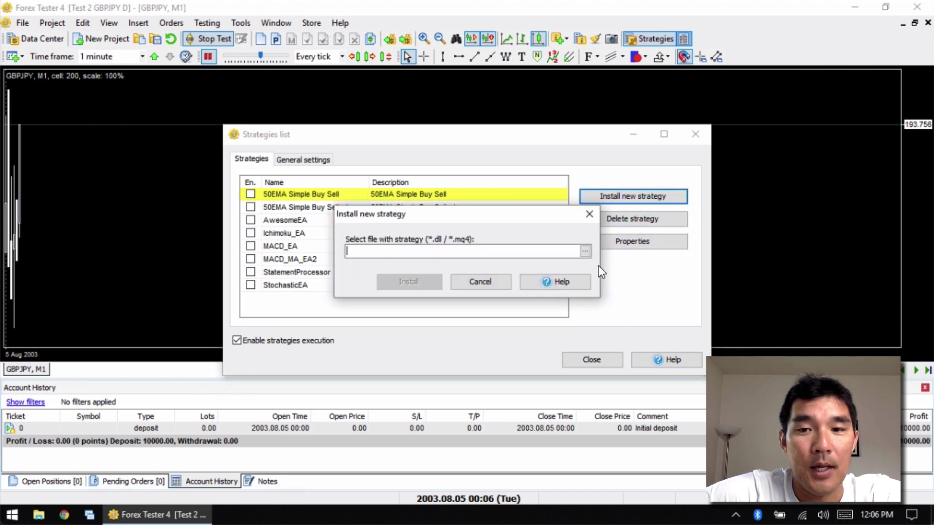
click(585, 251)
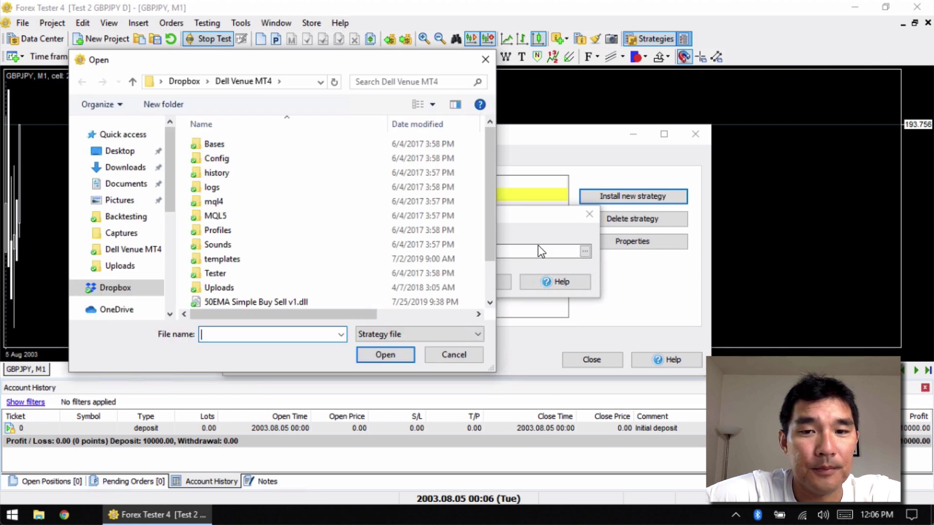
scroll(493, 286, down, 1)
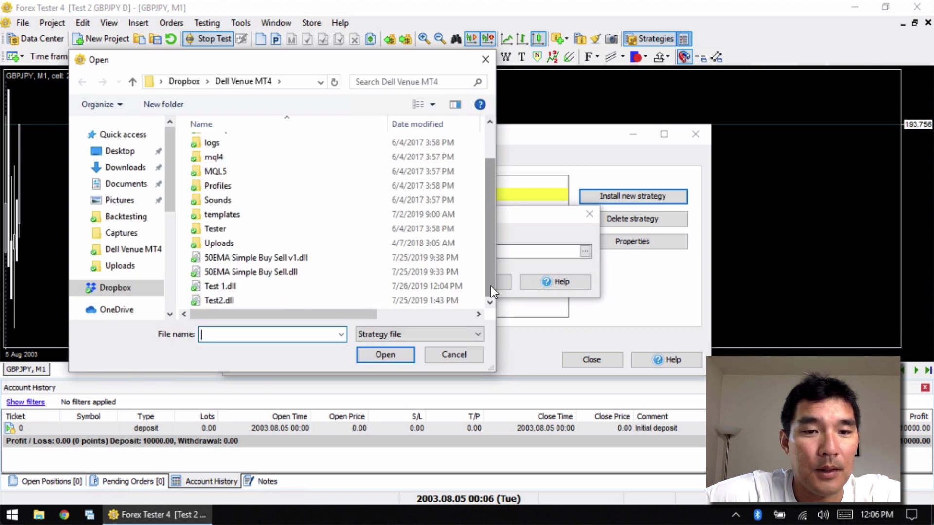
double_click(250, 291)
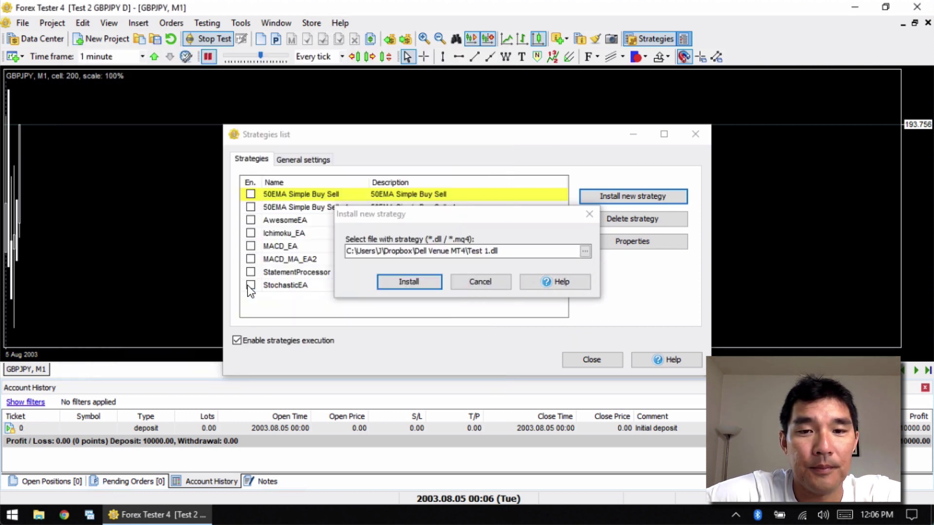
click(406, 283)
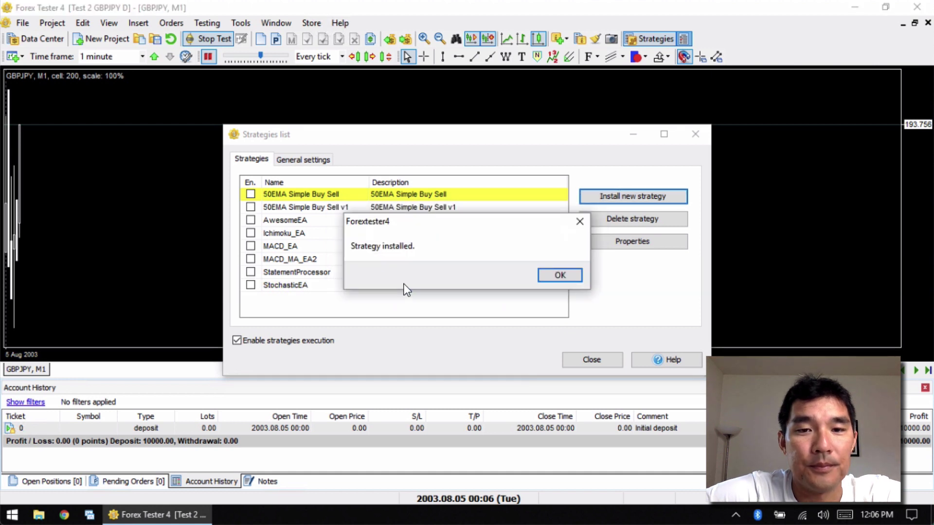
click(547, 273)
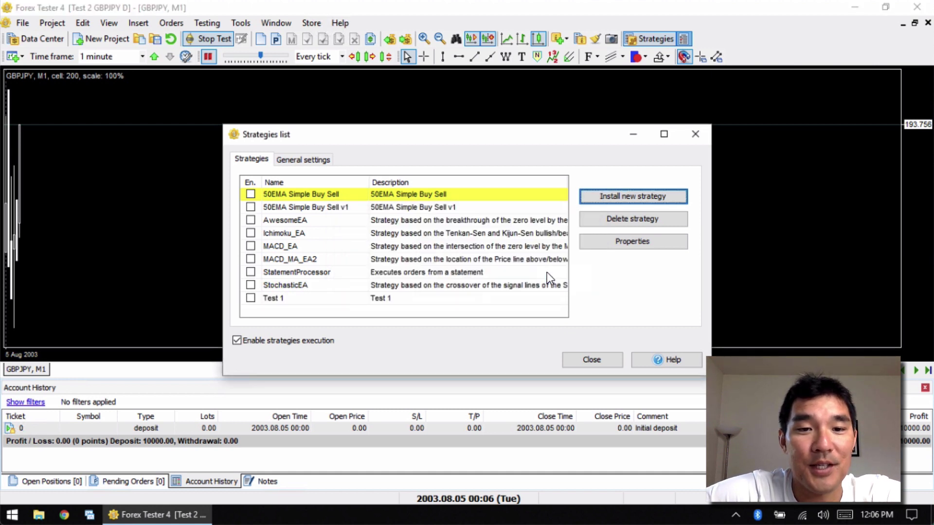
click(250, 299)
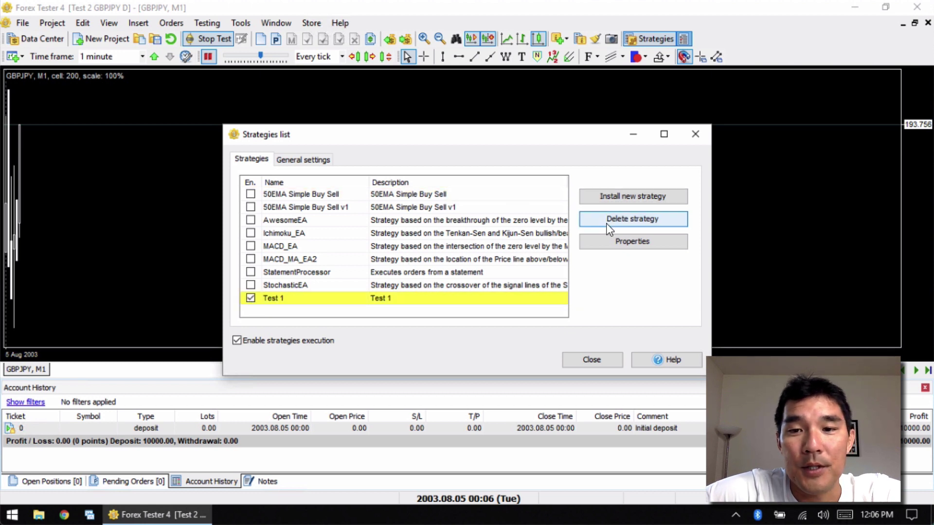
click(610, 240)
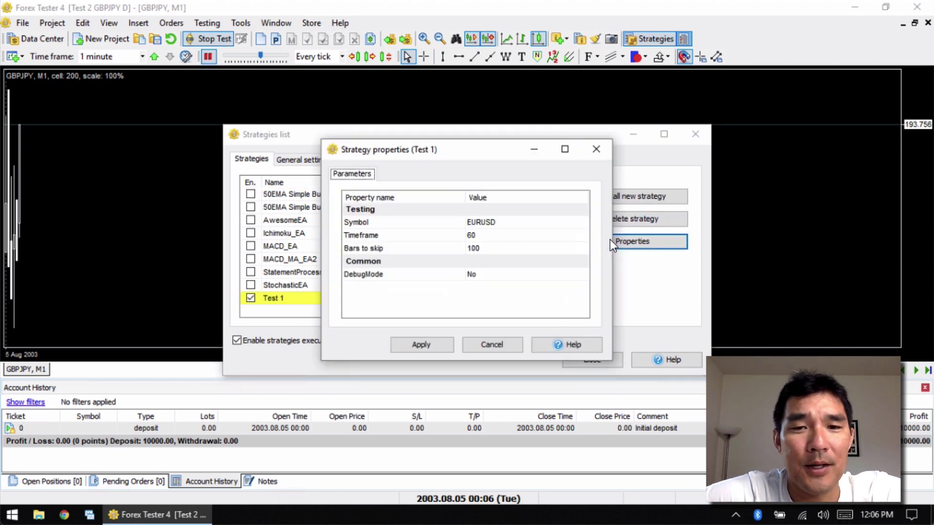
Set Test 1 to trade GBPJPY on the 1-day (1440) timeframe, apply, and close the strategies list
click(542, 223)
click(542, 224)
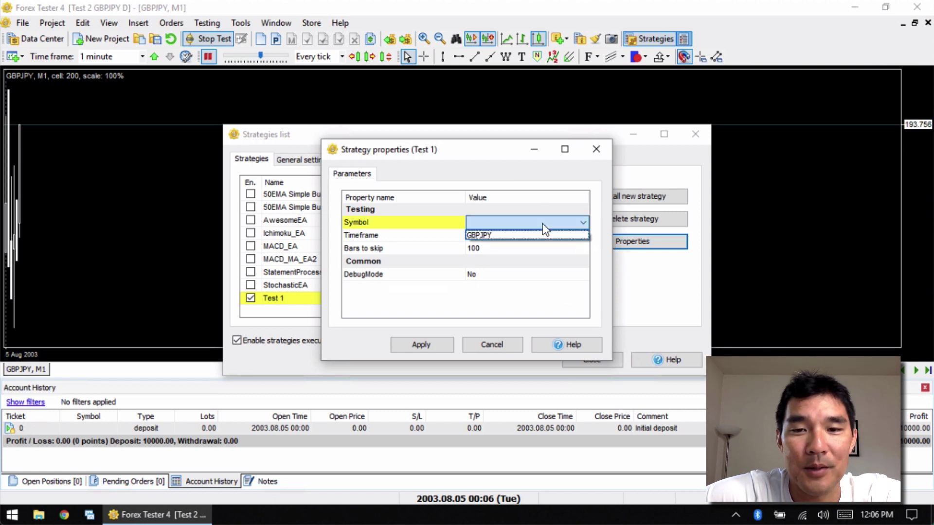
click(540, 234)
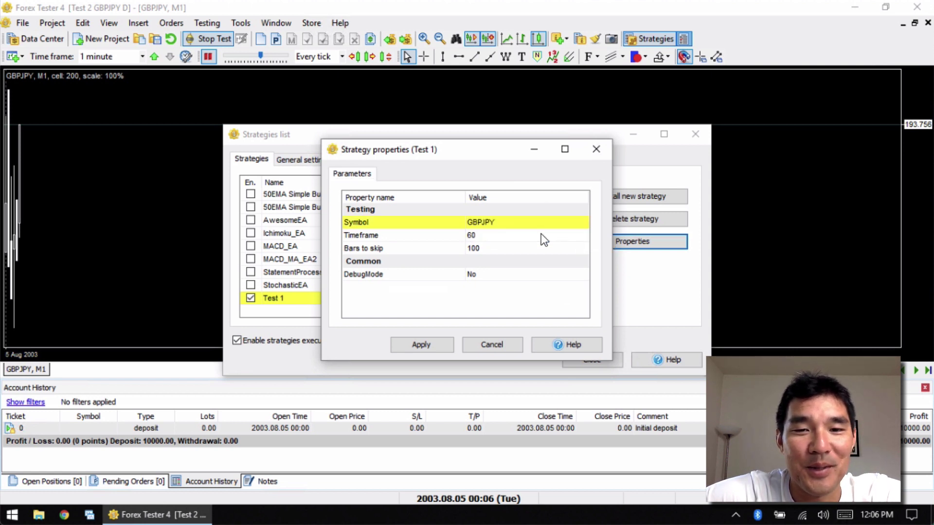
click(541, 235)
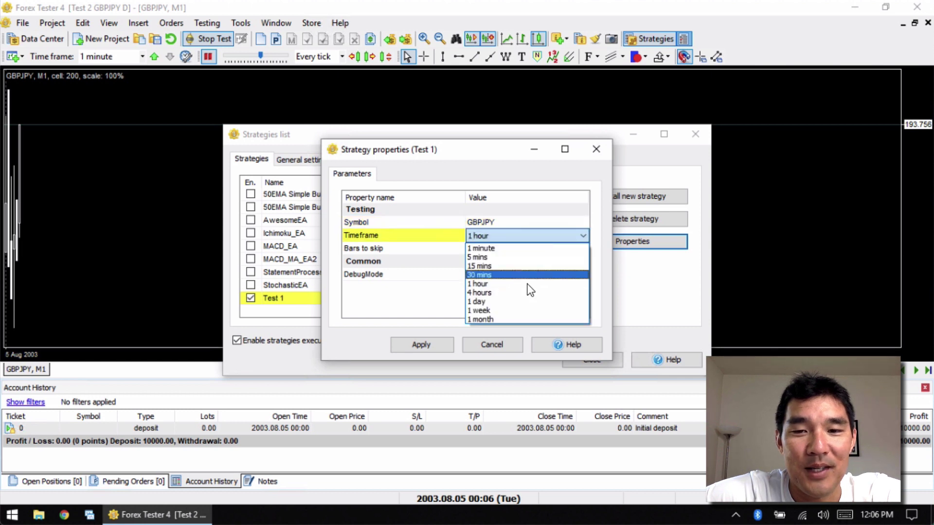
click(525, 302)
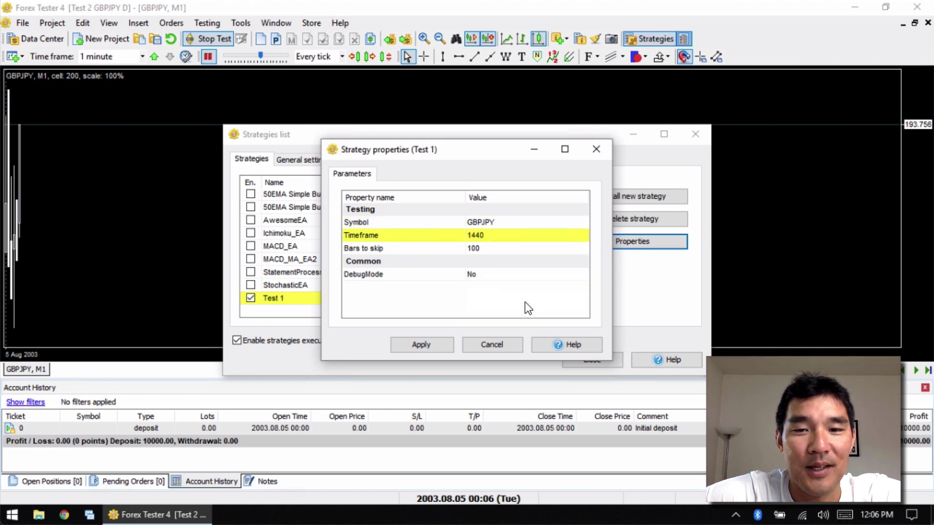
click(441, 342)
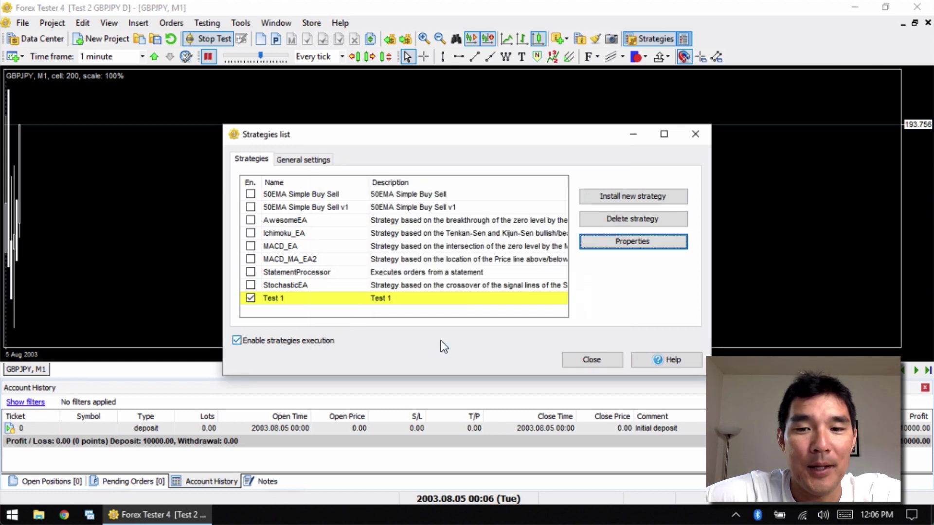
click(575, 361)
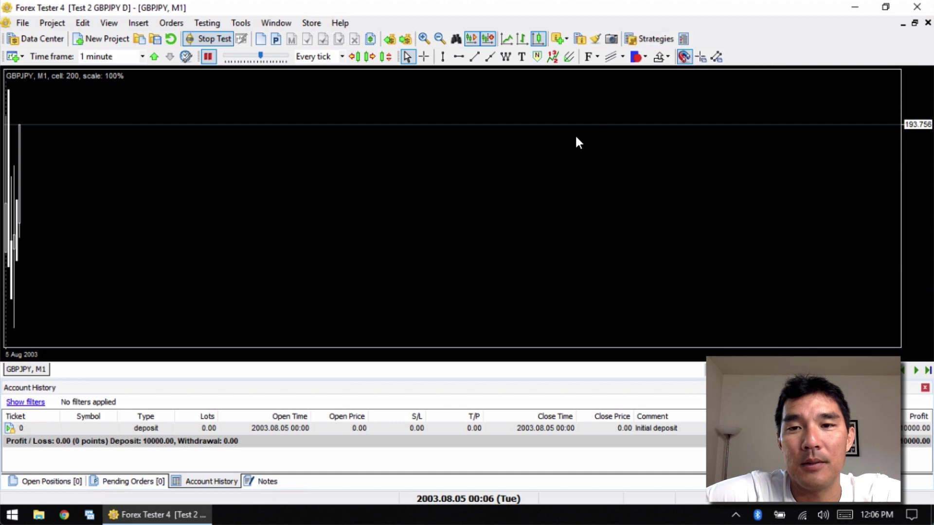
Enable strategy execution, overlay a yellow 50-period EMA, and resume testing at maximum speed
click(655, 39)
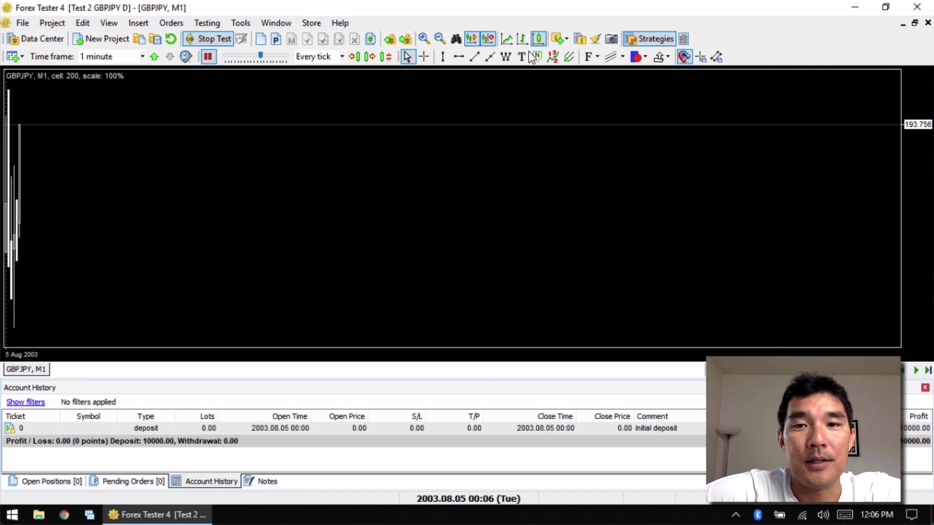
click(566, 39)
mouse_move(581, 54)
click(748, 142)
click(566, 35)
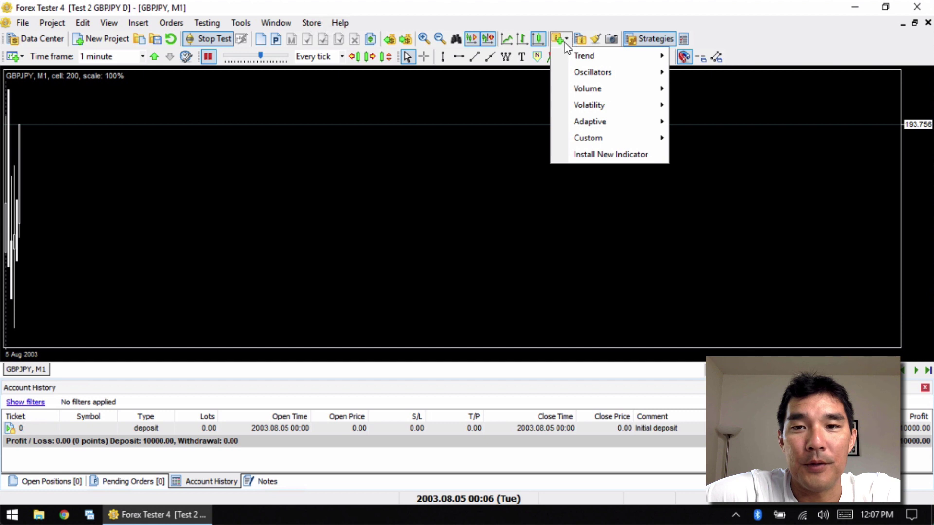
mouse_move(620, 59)
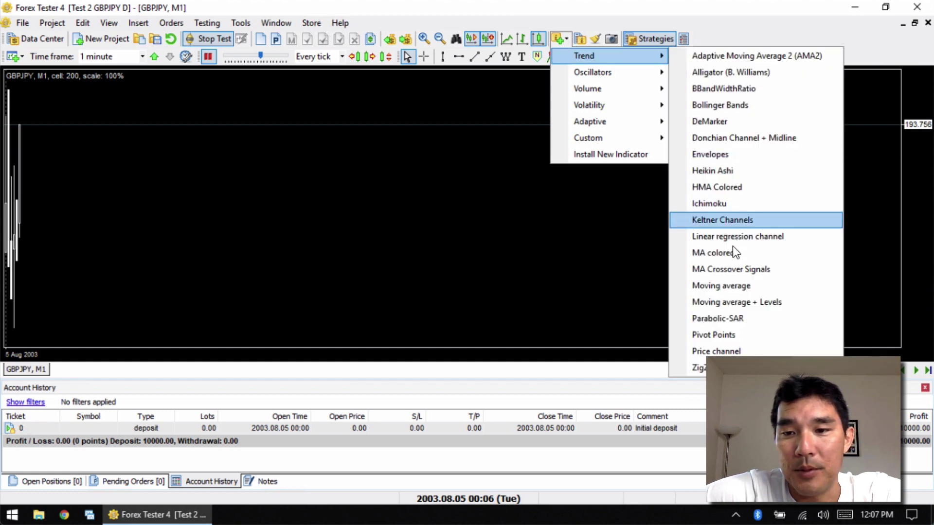
click(734, 285)
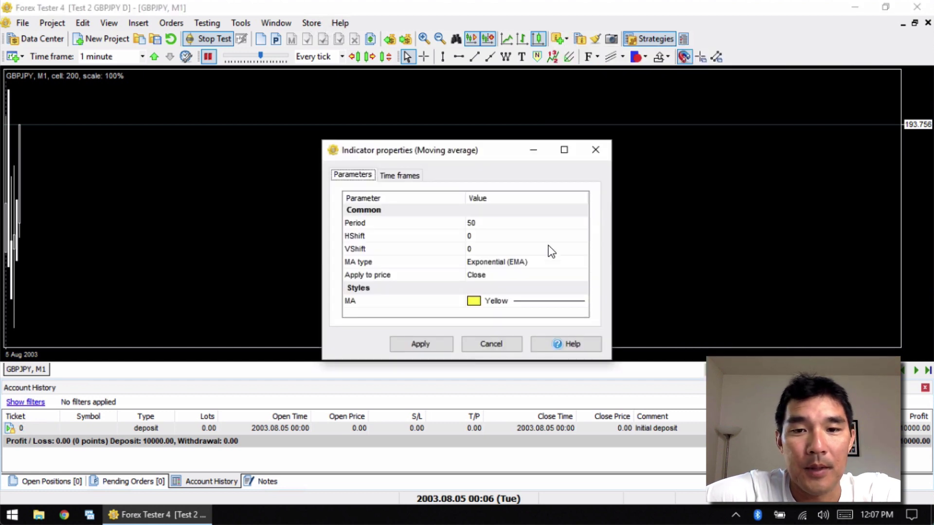
click(439, 341)
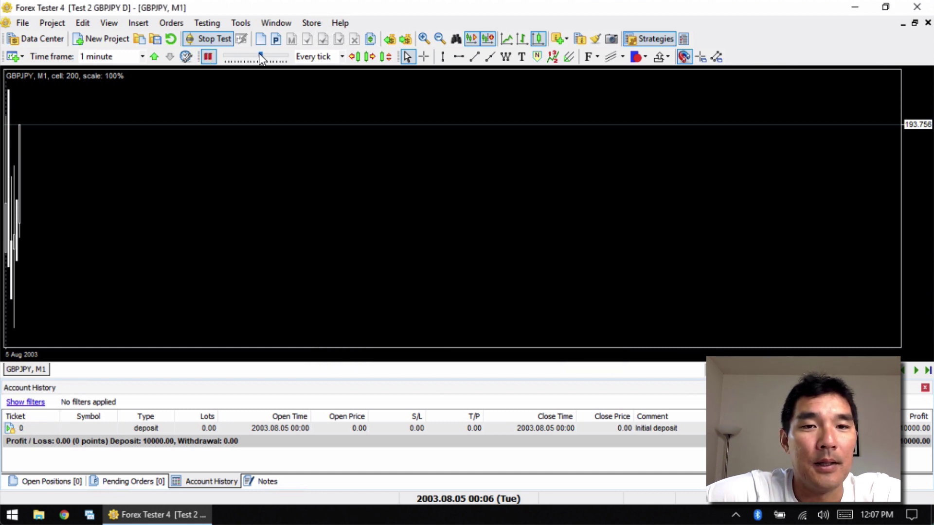
drag(260, 55, 287, 56)
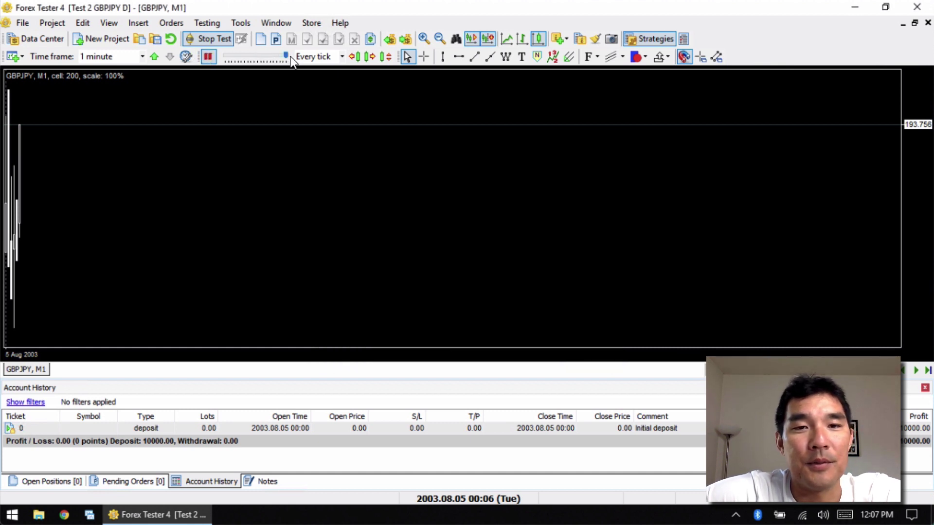
click(208, 56)
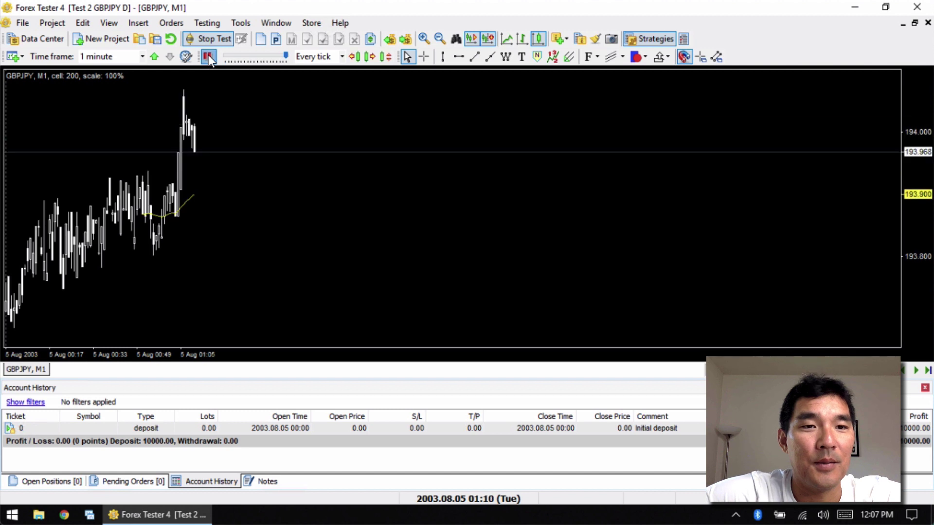
Switch GBPJPY to Daily candles, make testing advance 1 day per step, and resume
click(153, 57)
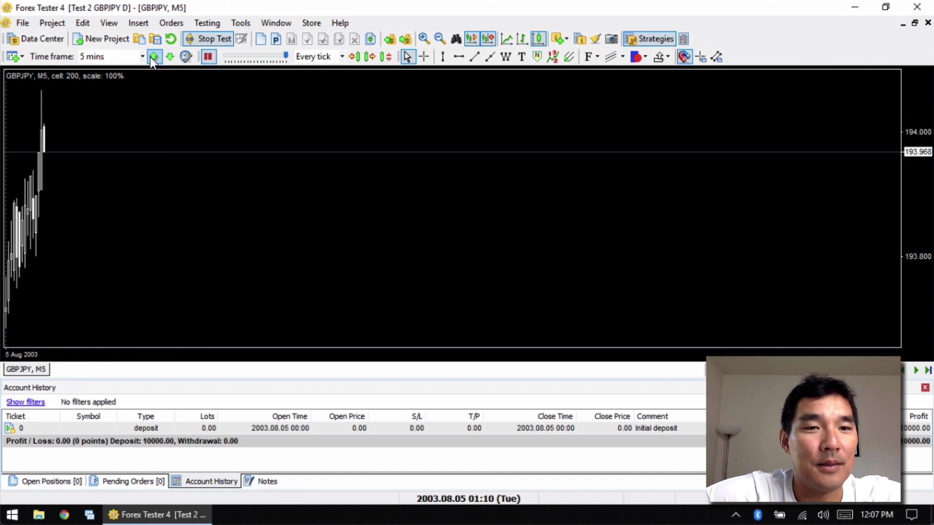
click(170, 57)
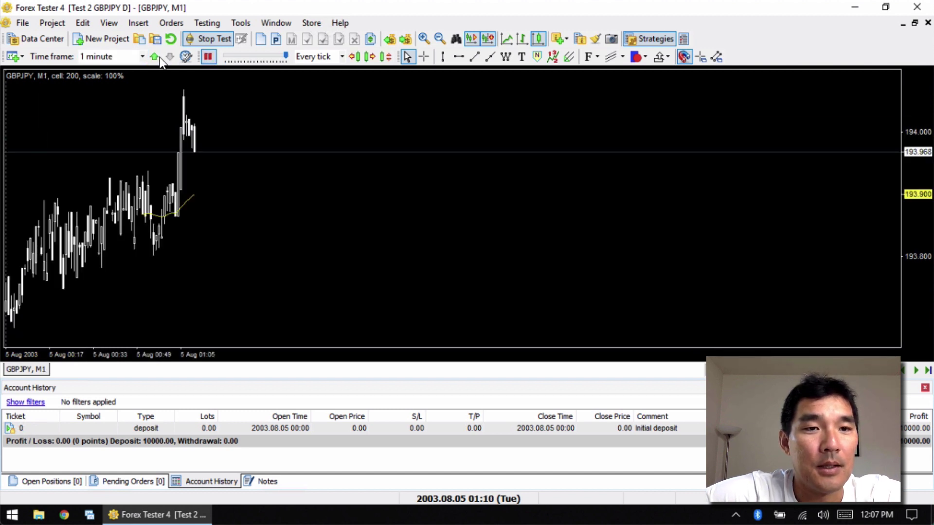
click(142, 57)
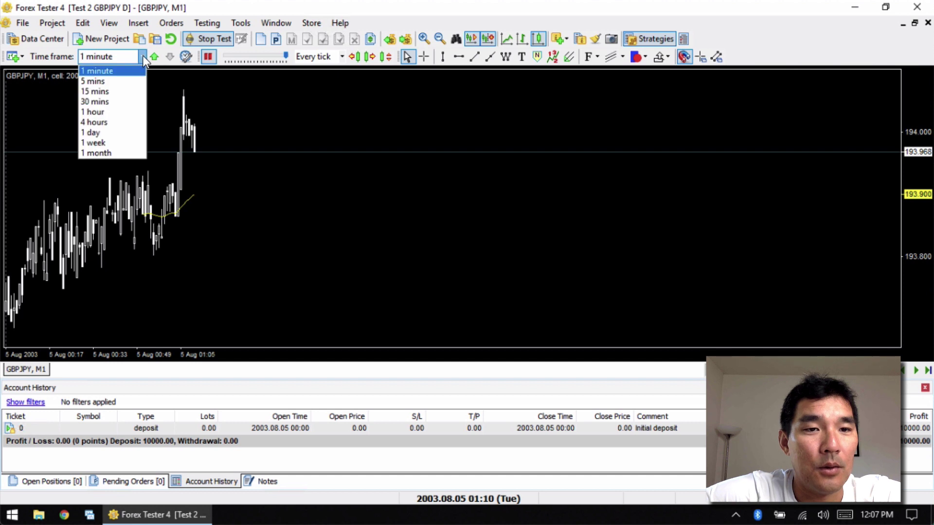
click(114, 133)
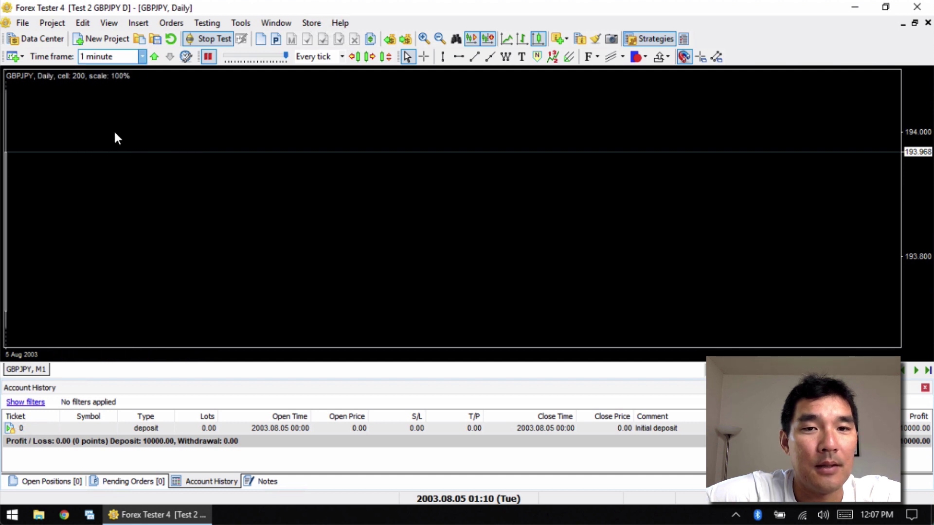
click(342, 57)
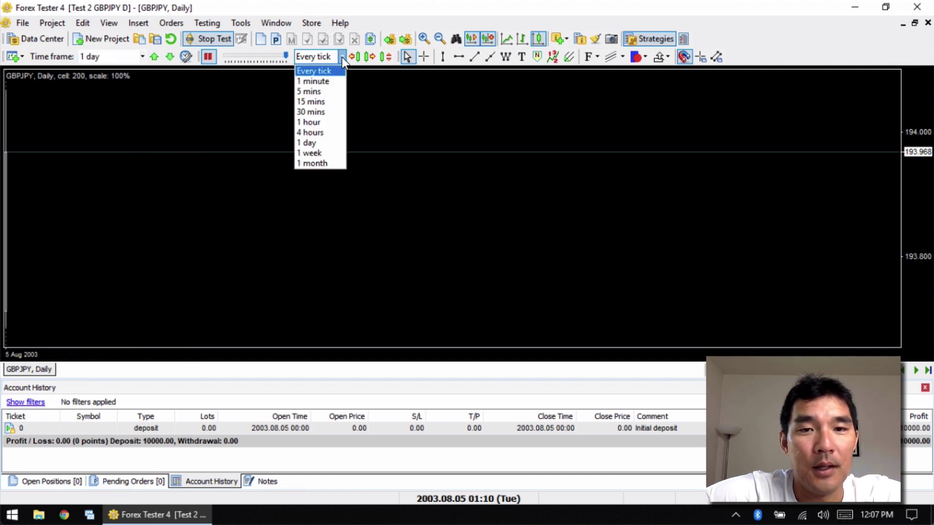
click(318, 142)
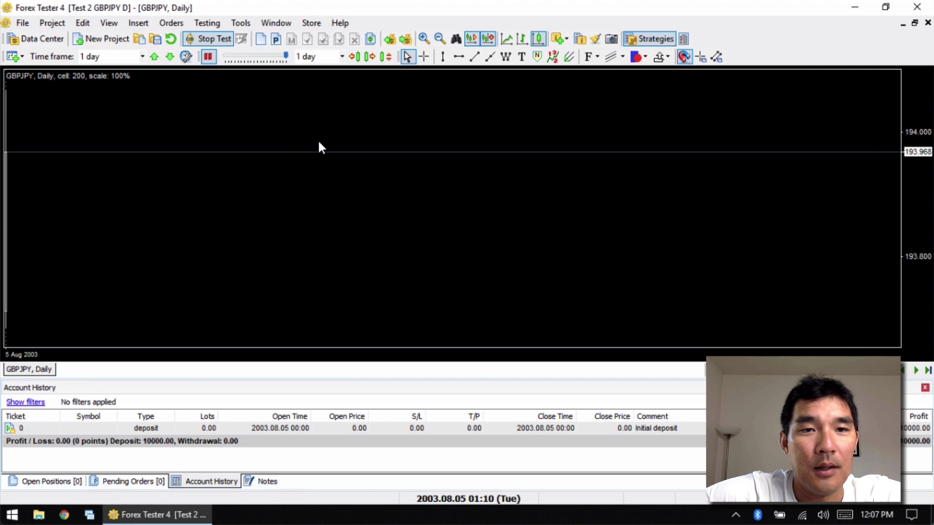
click(209, 61)
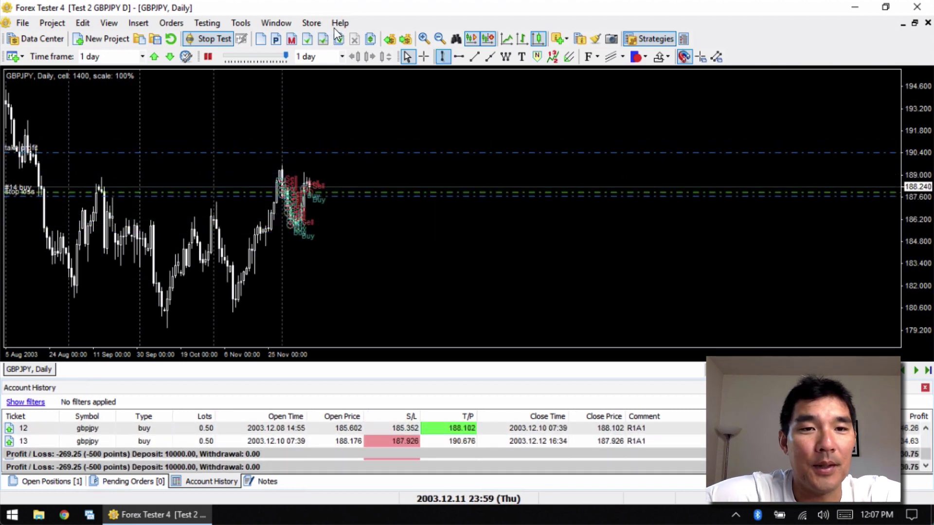
Pause testing, add the 50-period EMA to the daily chart, and run the backtest to 2019.07.24
click(210, 56)
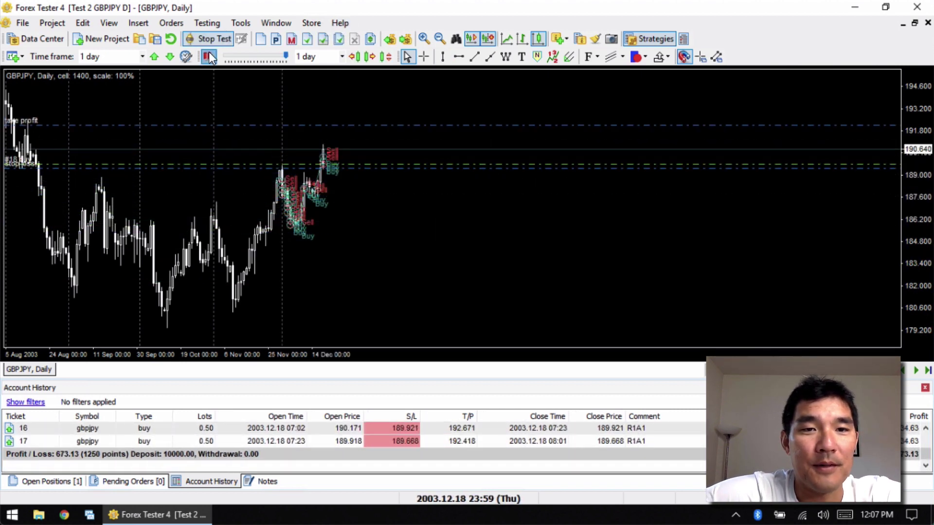
click(560, 39)
mouse_move(592, 63)
key(Escape)
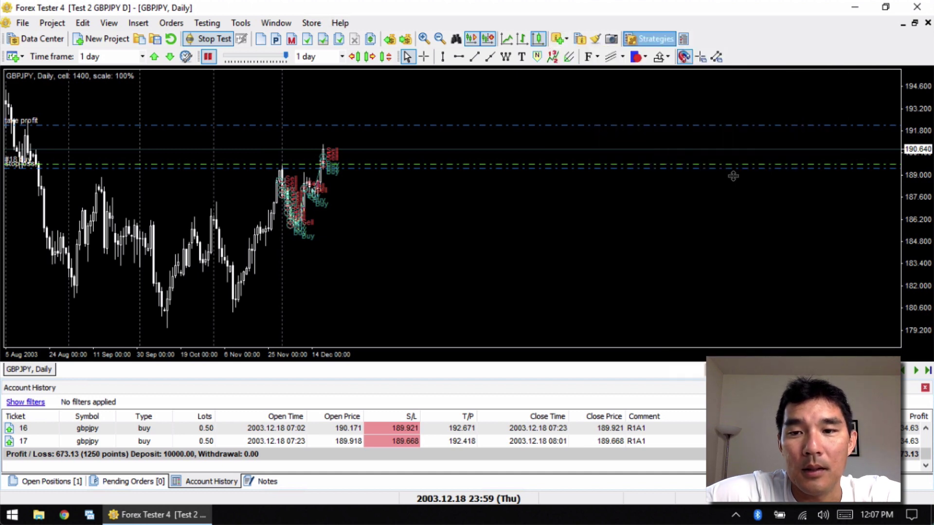
click(566, 41)
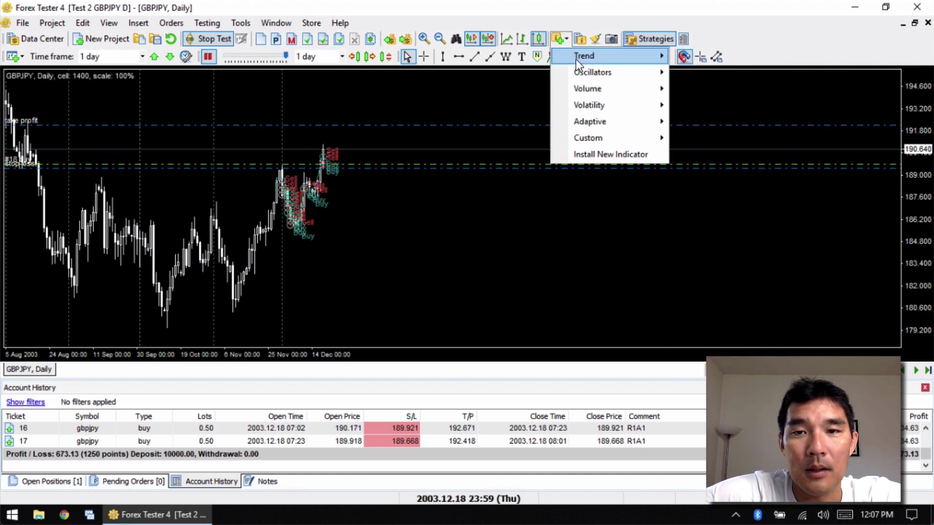
mouse_move(577, 59)
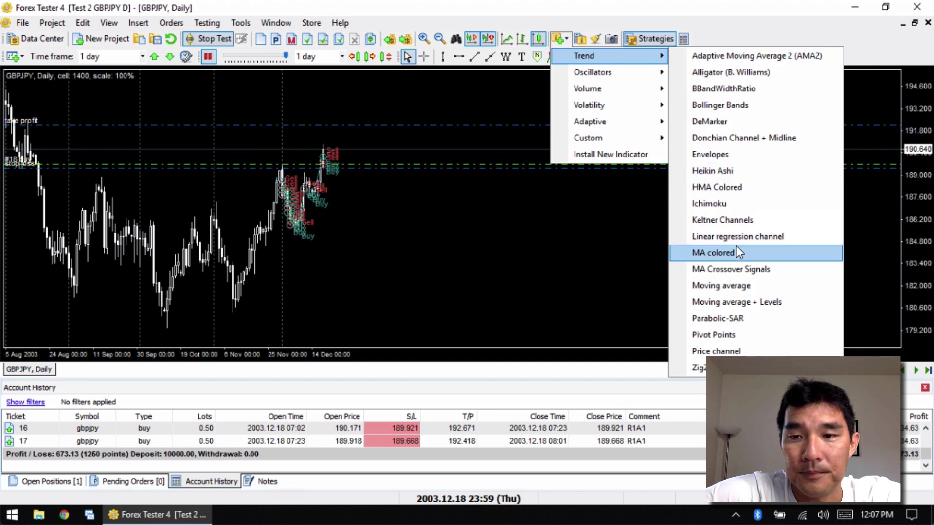
click(740, 285)
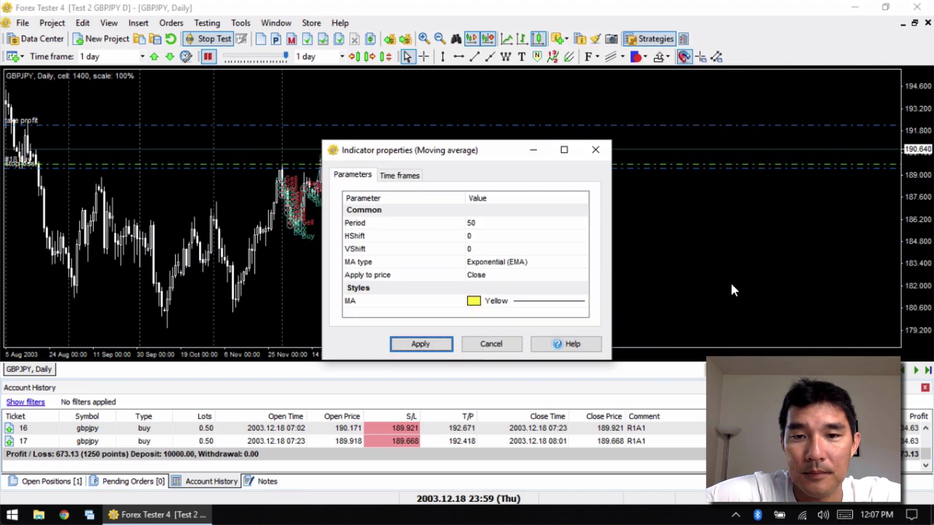
click(439, 343)
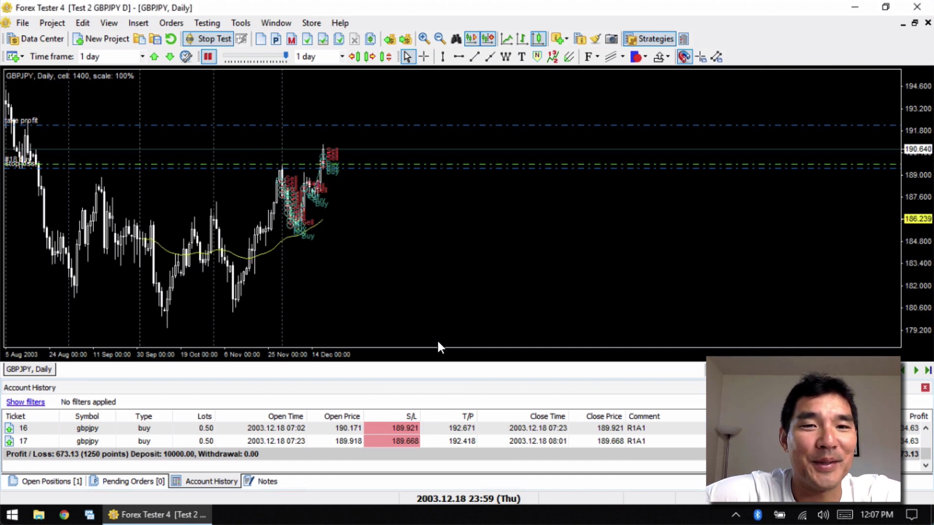
click(211, 58)
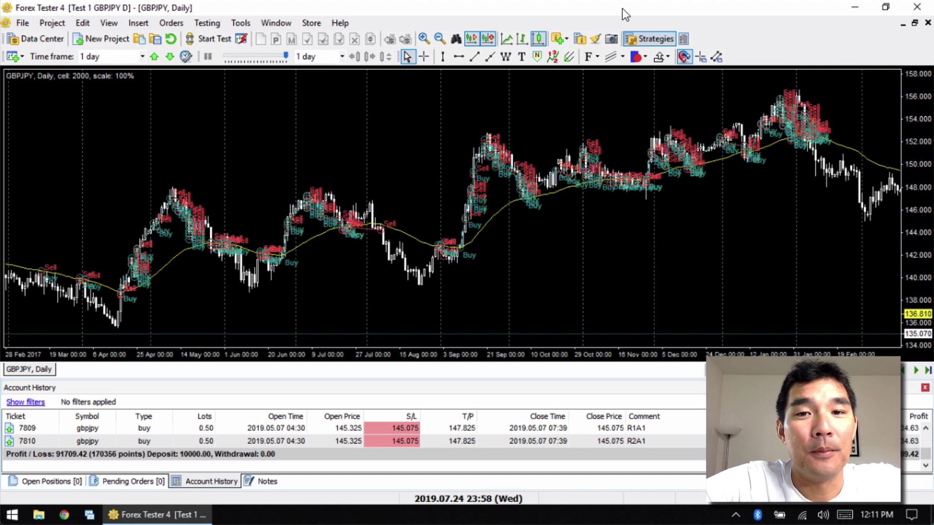
Show and enlarge the Statistics panel, highlighting net profit 91709.42 and Profit probability 10%
click(111, 25)
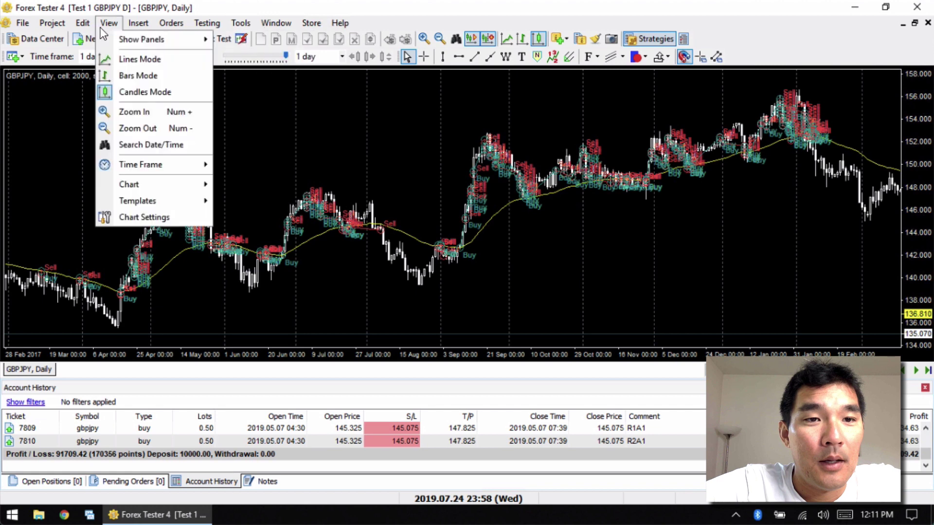
mouse_move(143, 42)
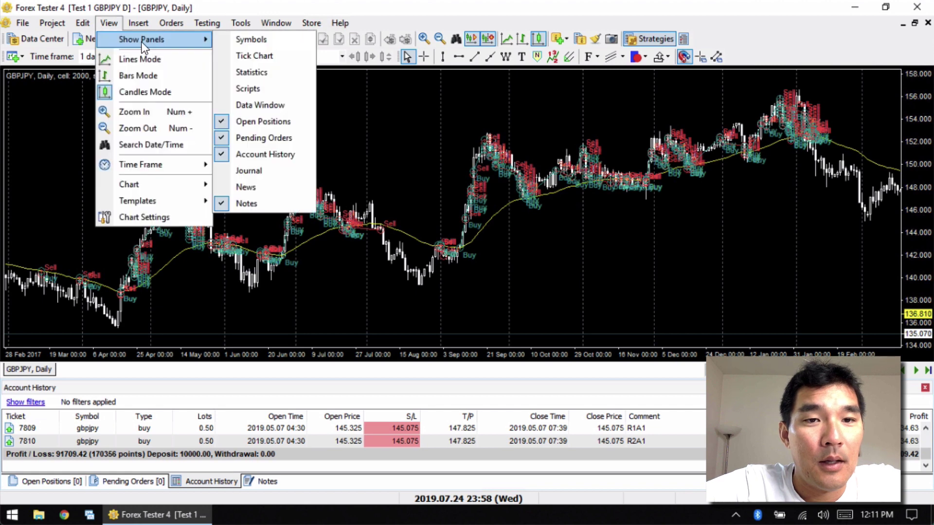
click(247, 73)
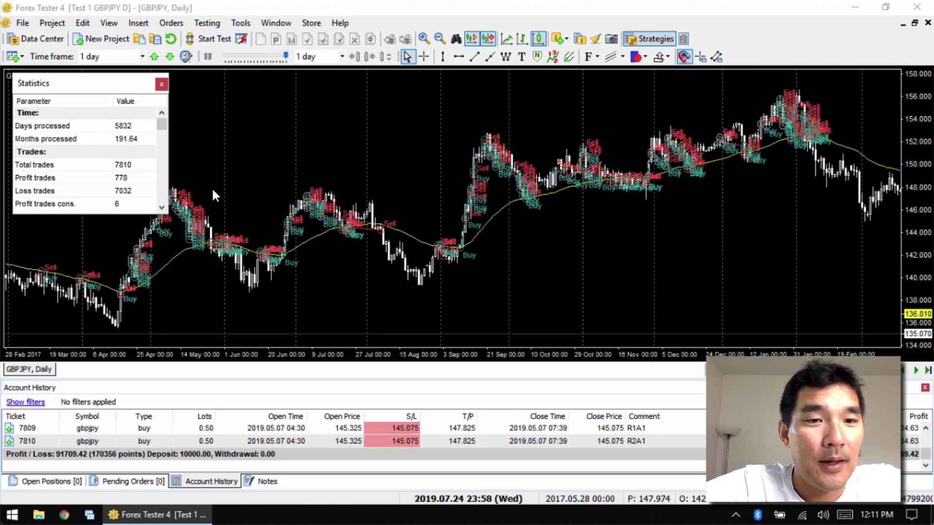
drag(169, 215, 271, 407)
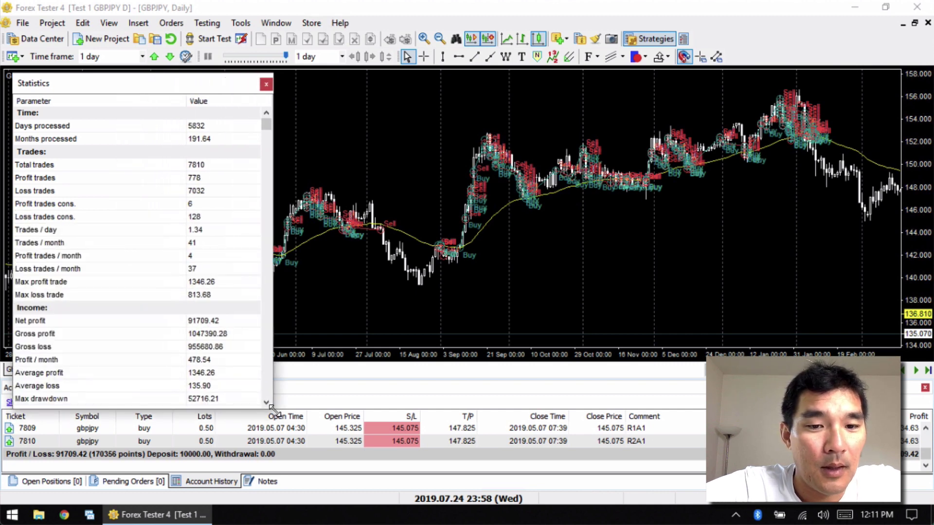
click(267, 385)
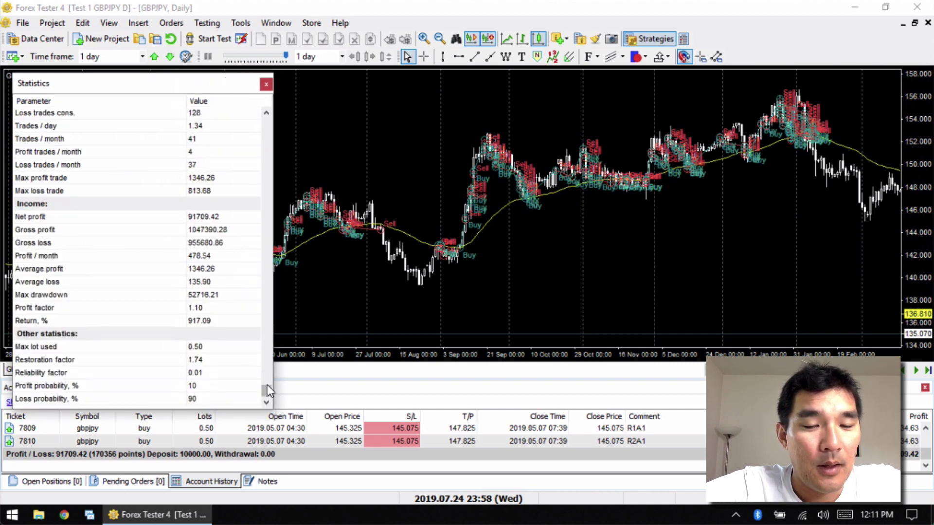
click(224, 388)
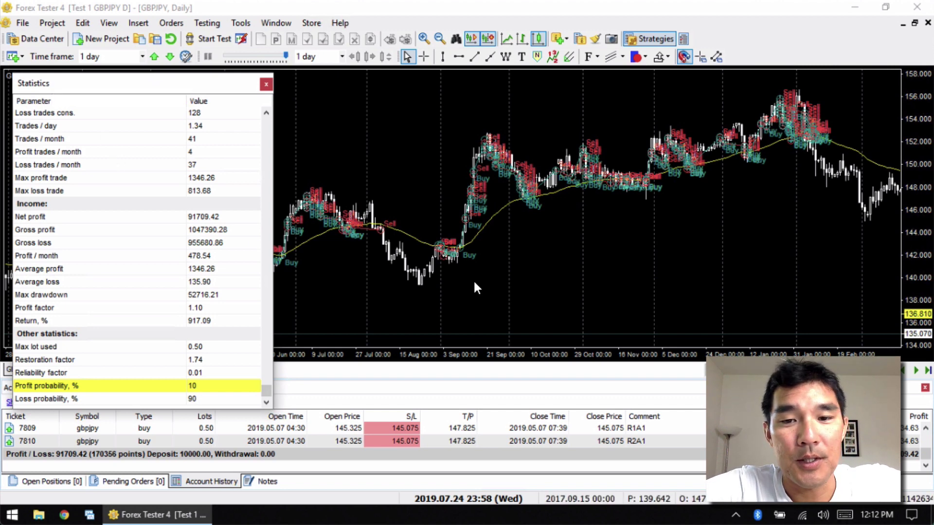
click(493, 284)
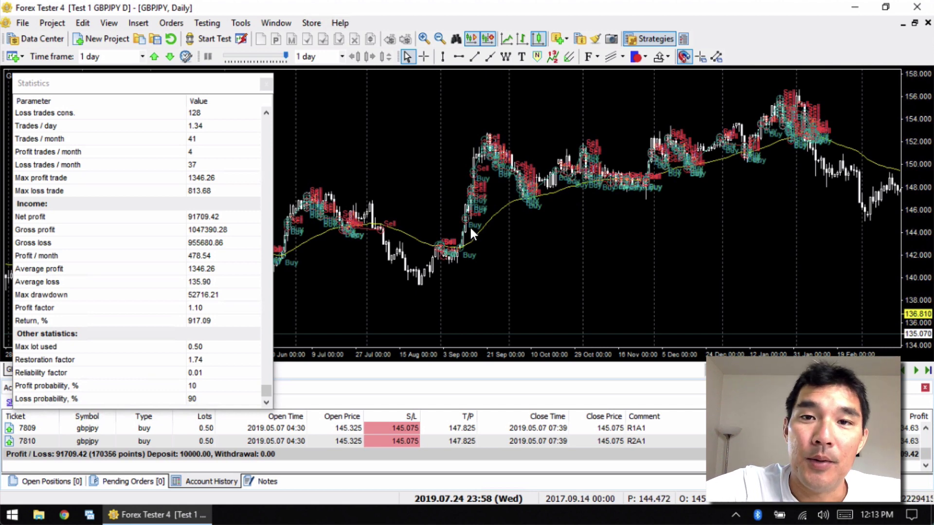
mouse_move(435, 515)
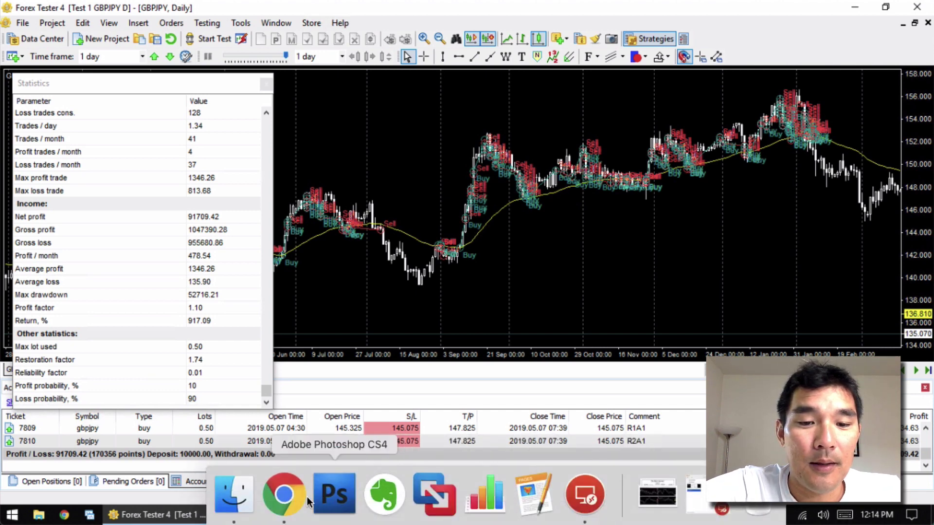
Return to Visual Strategy Builder in Chrome and browse the Elements list of trend indicators
click(287, 500)
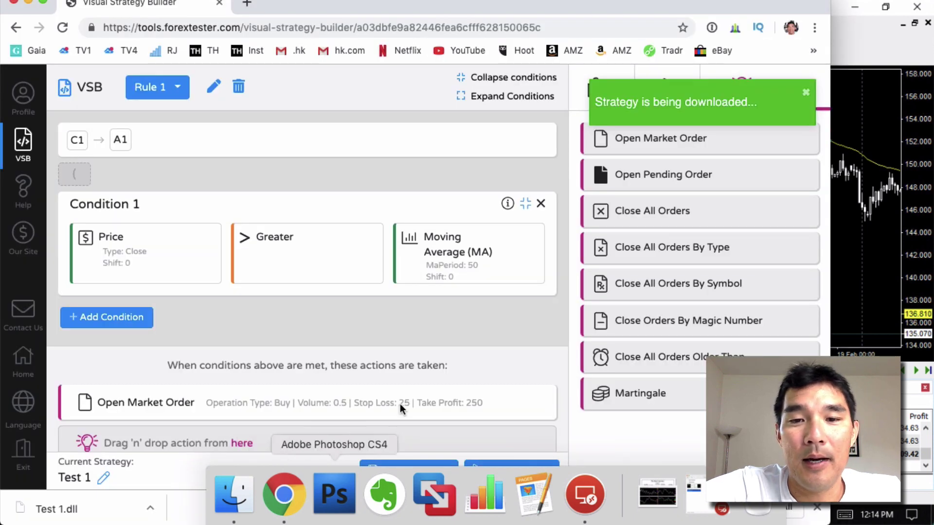
click(804, 94)
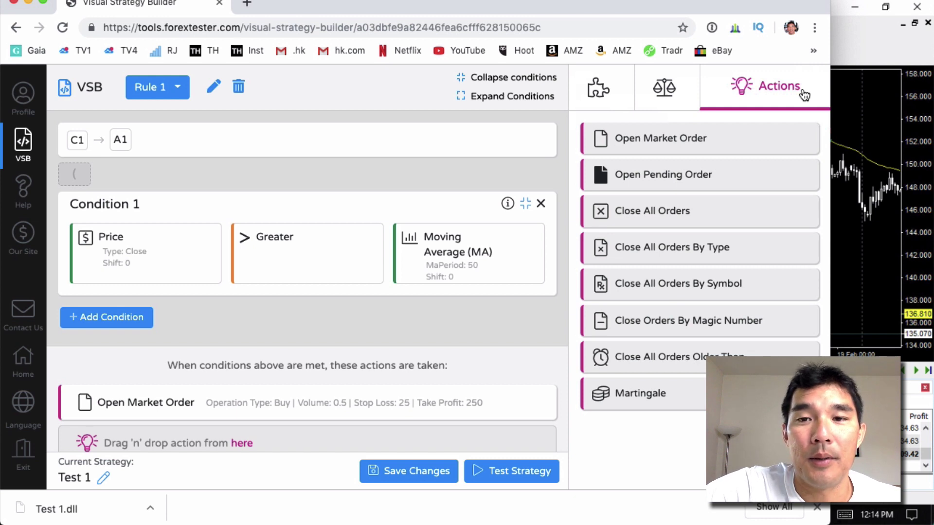
click(614, 89)
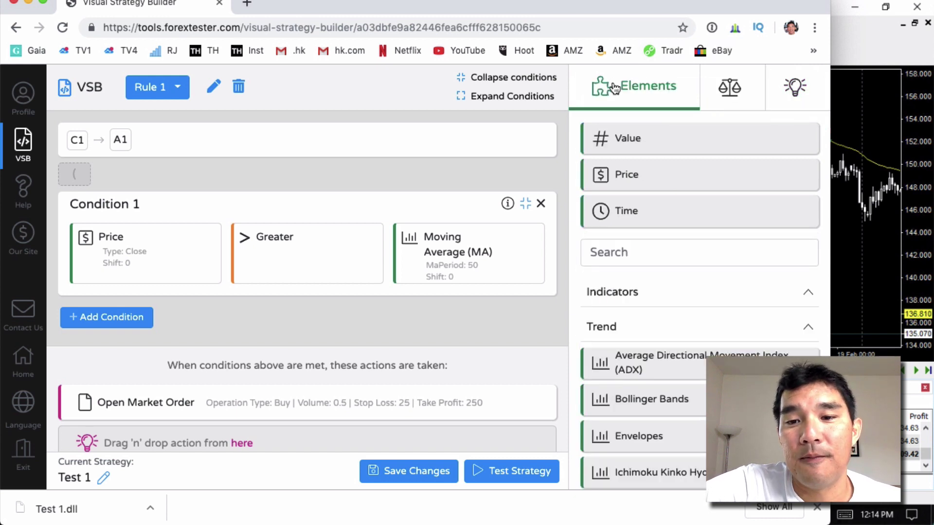
scroll(672, 296, down, 6)
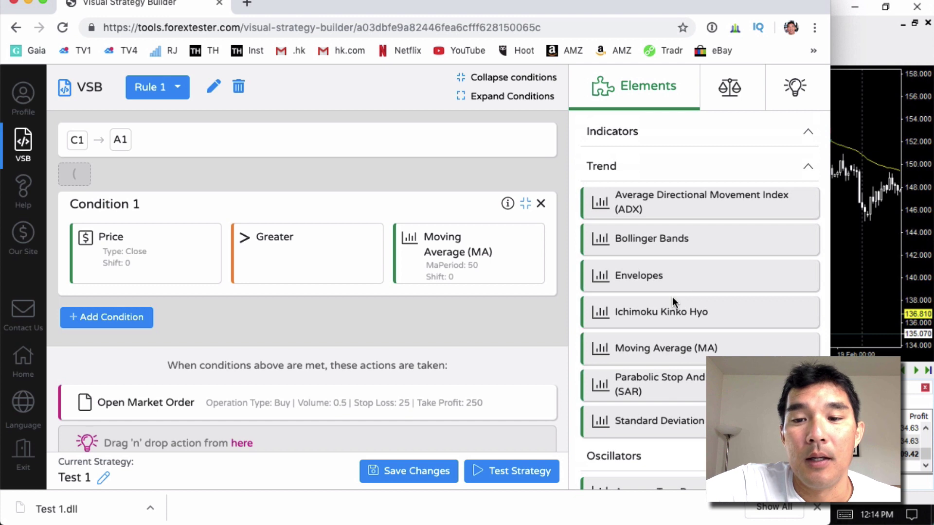